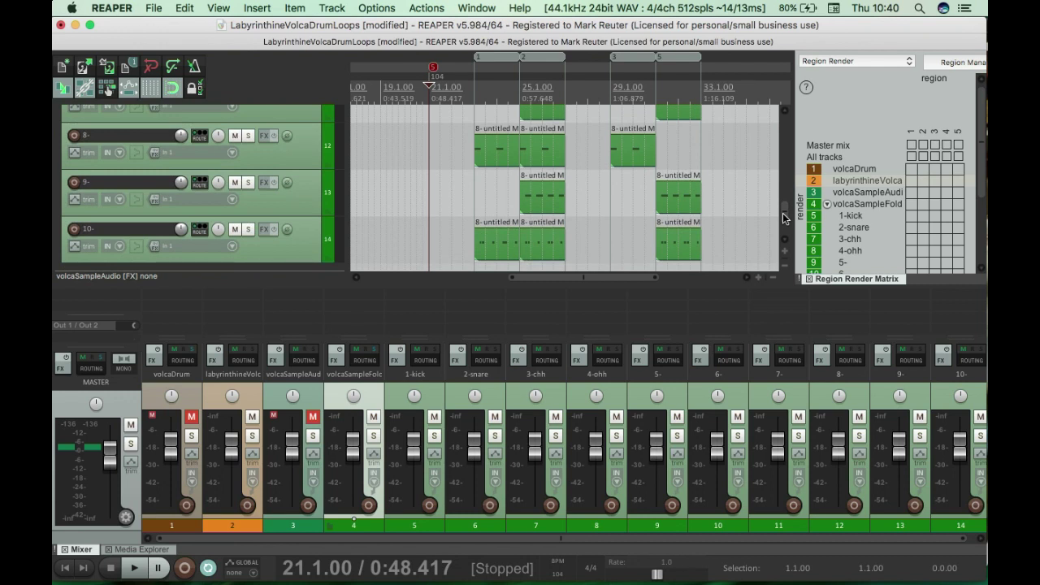
# - Review the MIDI output configuration of ICON Global - ICON CubeMi3 V1.00 - Port 3 in the preferences and accept it as is
pyautogui.moveTo(785, 218); pyautogui.dragTo(786, 158)
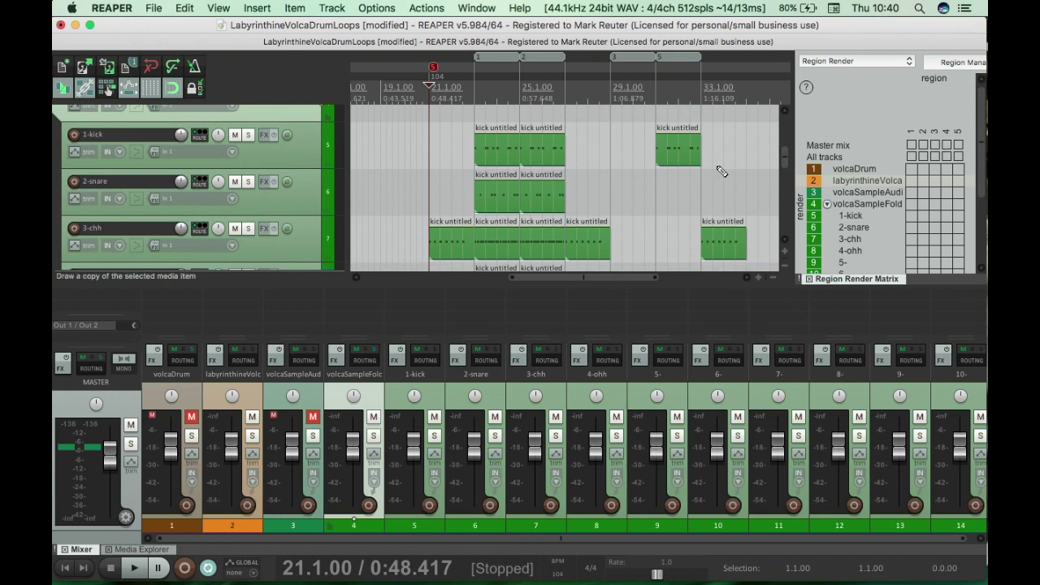
pyautogui.press('super+comma')
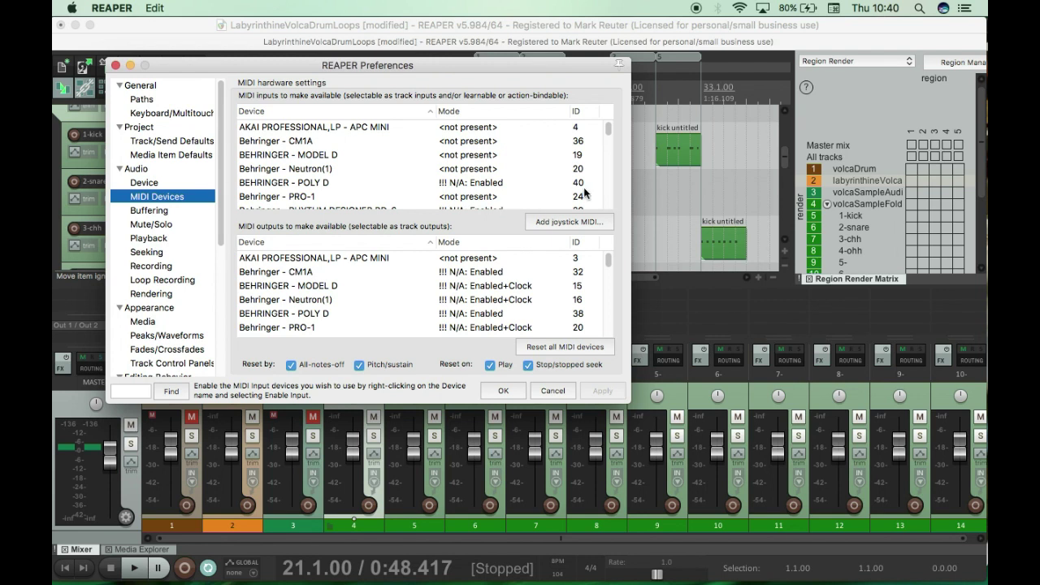
pyautogui.scroll(-5, 609, 263)
pyautogui.scroll(-3, 608, 273)
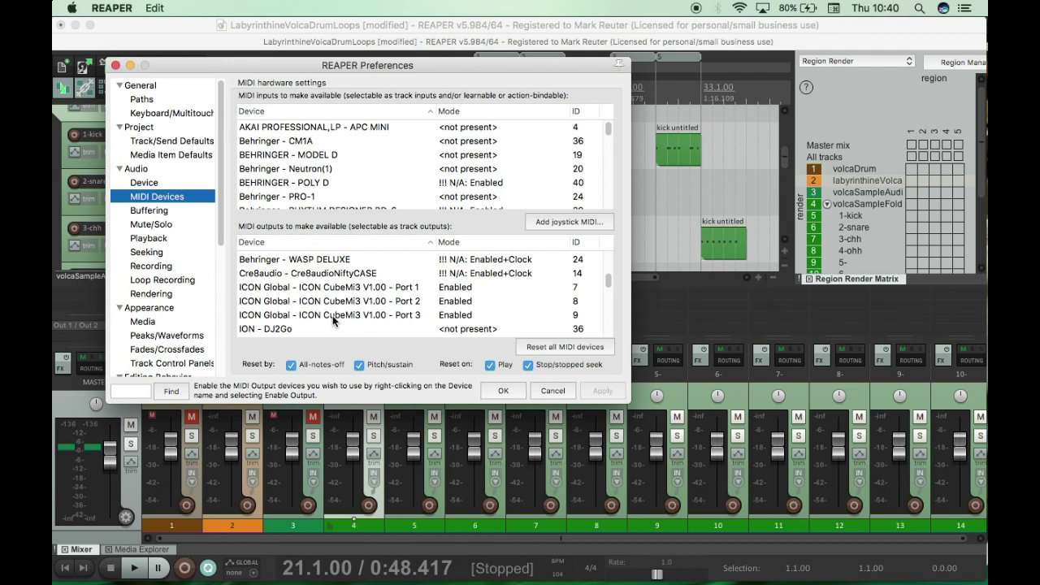
pyautogui.doubleClick(332, 316)
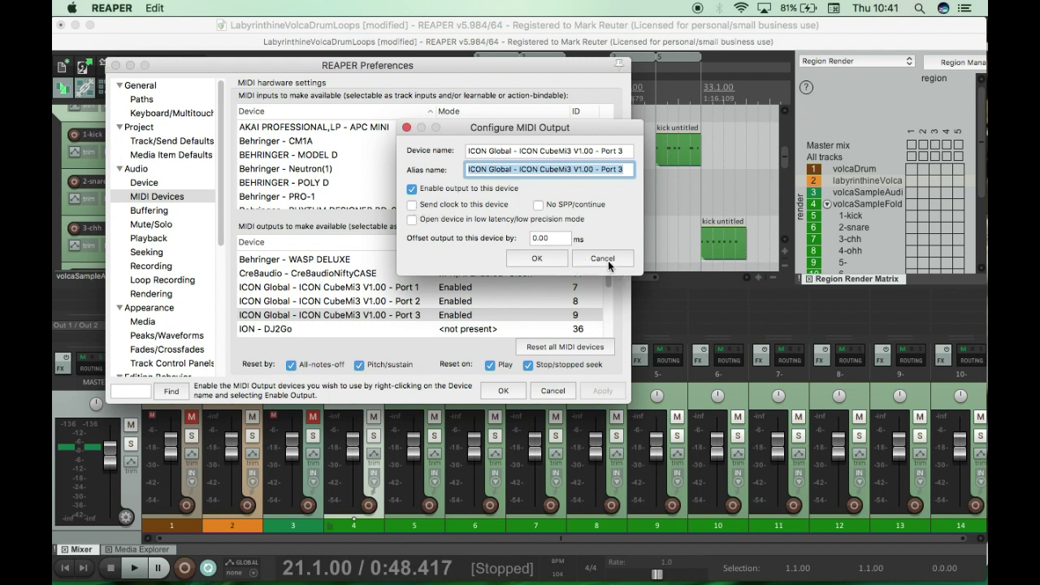
pyautogui.click(535, 260)
pyautogui.click(499, 392)
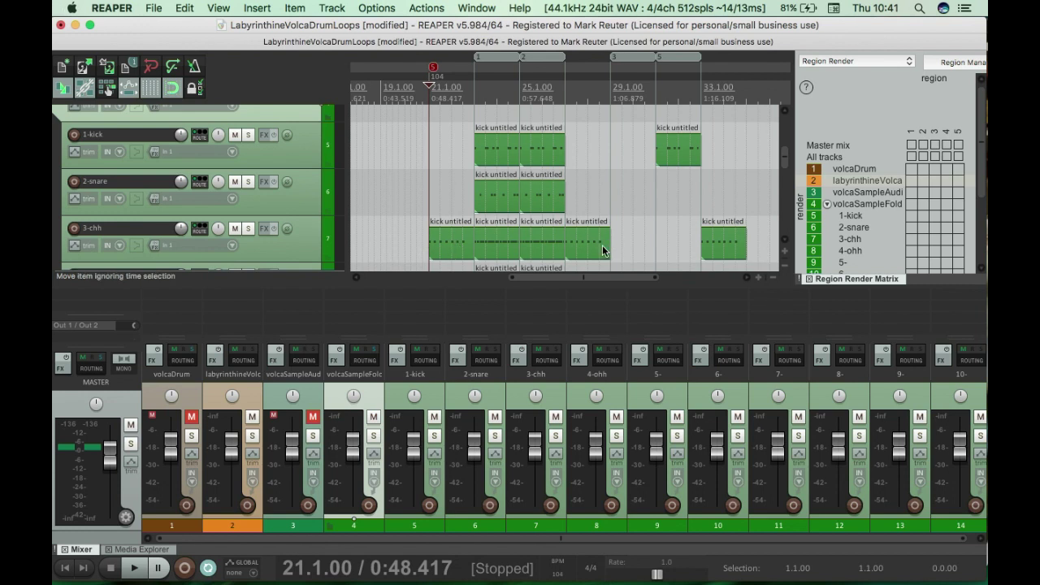
# - Play the Volca Sample MIDI tracks from 21.1.00 and stop playback after a few measures
pyautogui.moveTo(784, 159); pyautogui.dragTo(788, 138)
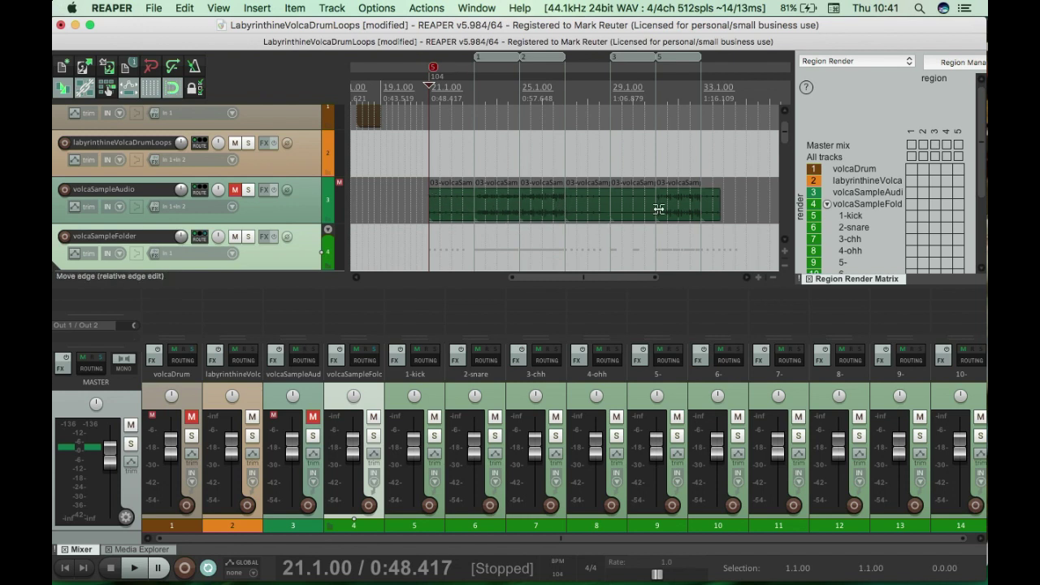
pyautogui.moveTo(783, 128); pyautogui.dragTo(784, 165)
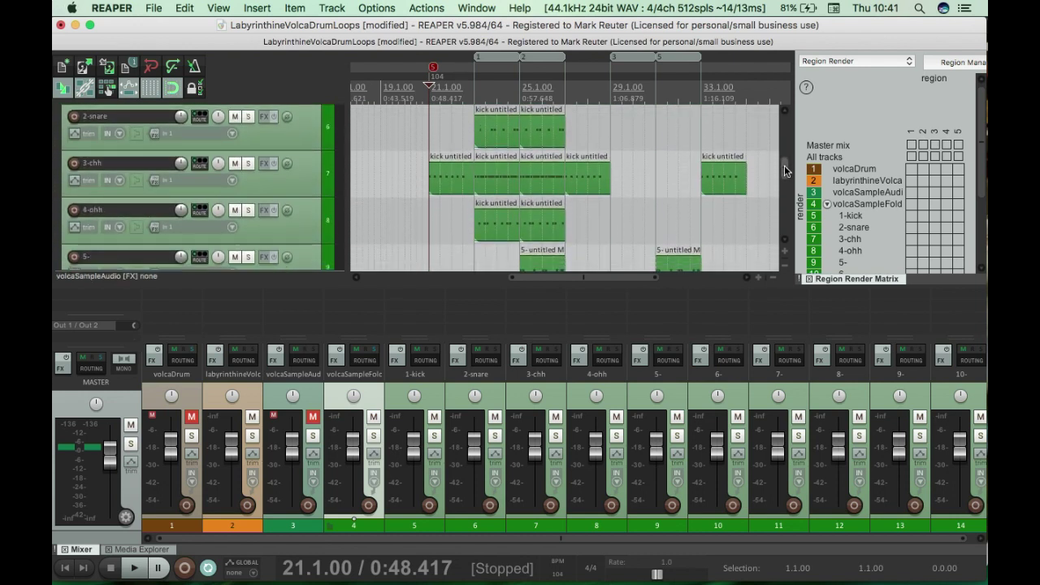
pyautogui.press('space')
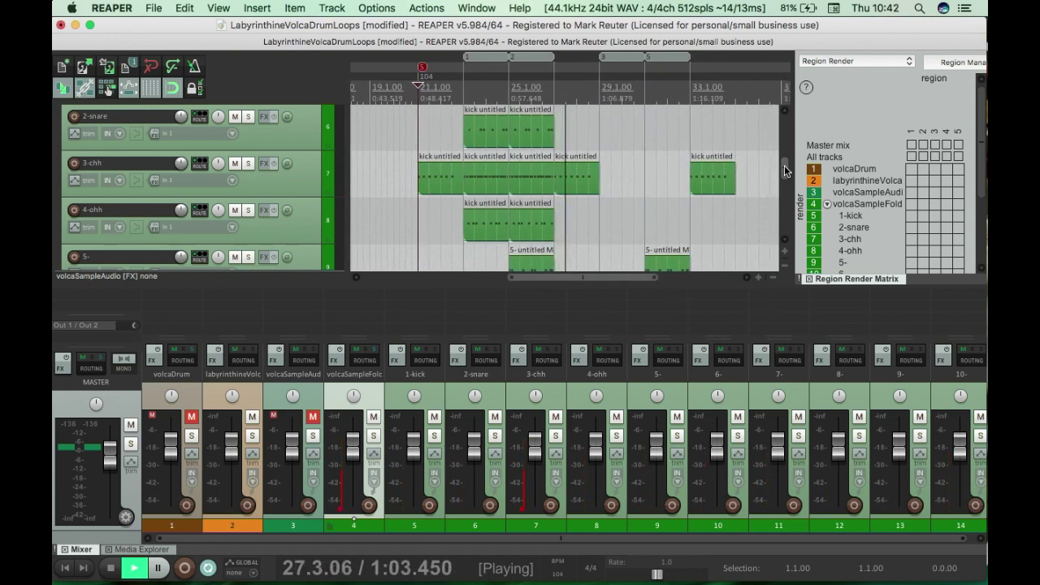
pyautogui.press('space')
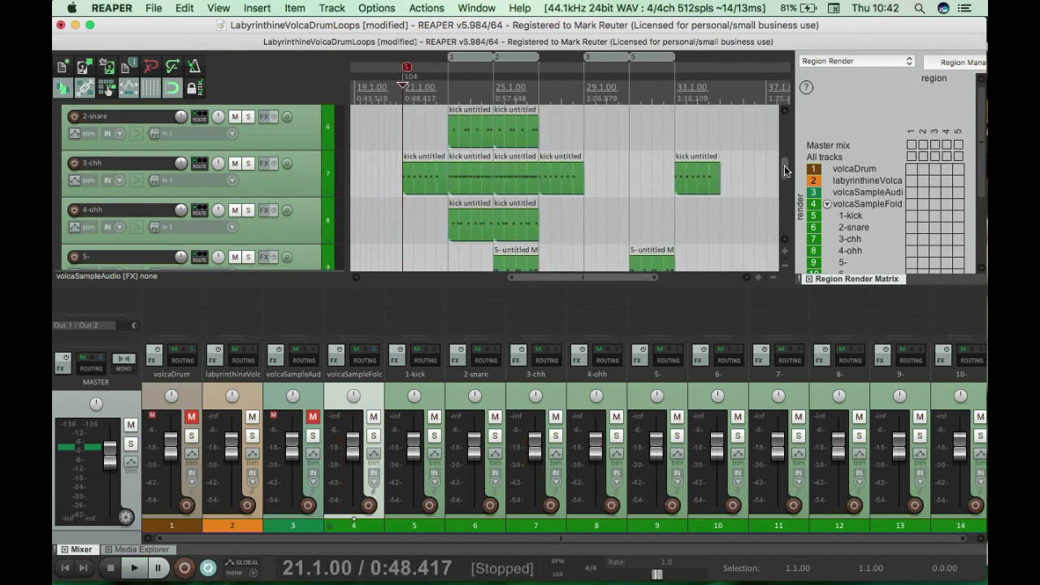
# - Select the recorded item at measure 23 on the volcaSampleAudio track, followed by the one at measure 25
pyautogui.scroll(1, 788, 175)
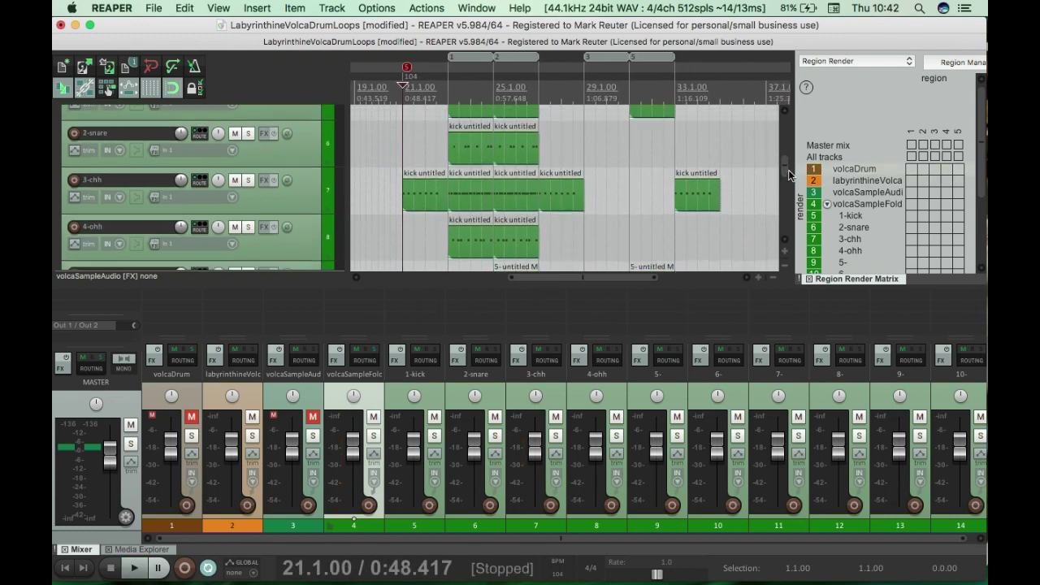
pyautogui.scroll(5, 788, 174)
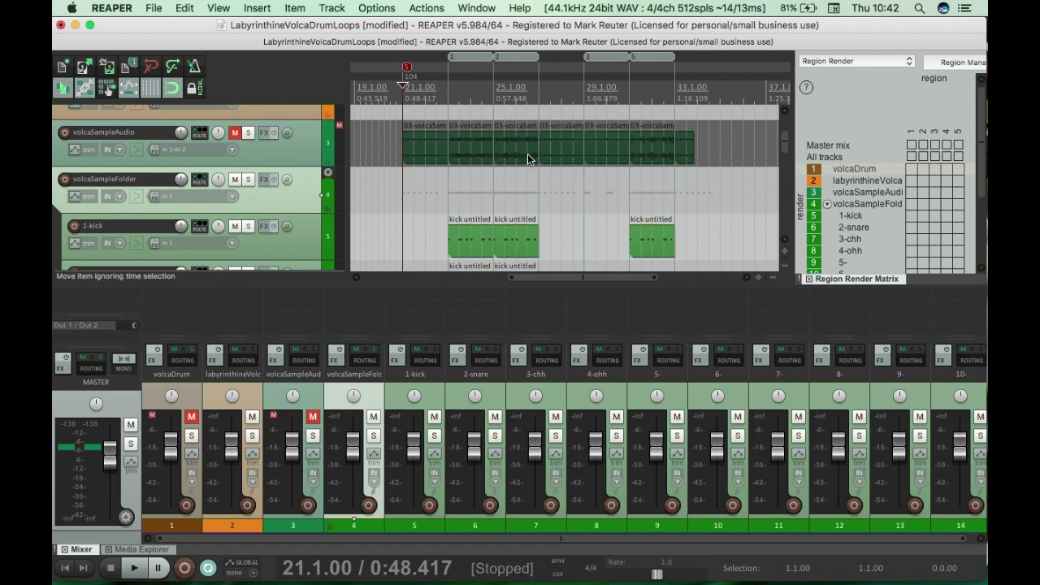
pyautogui.click(475, 154)
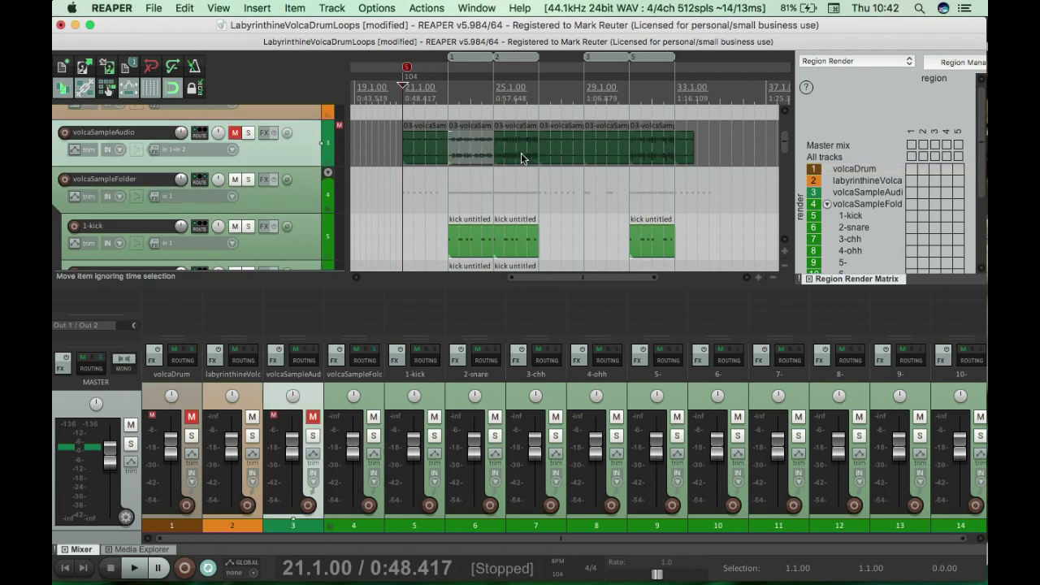
pyautogui.click(521, 152)
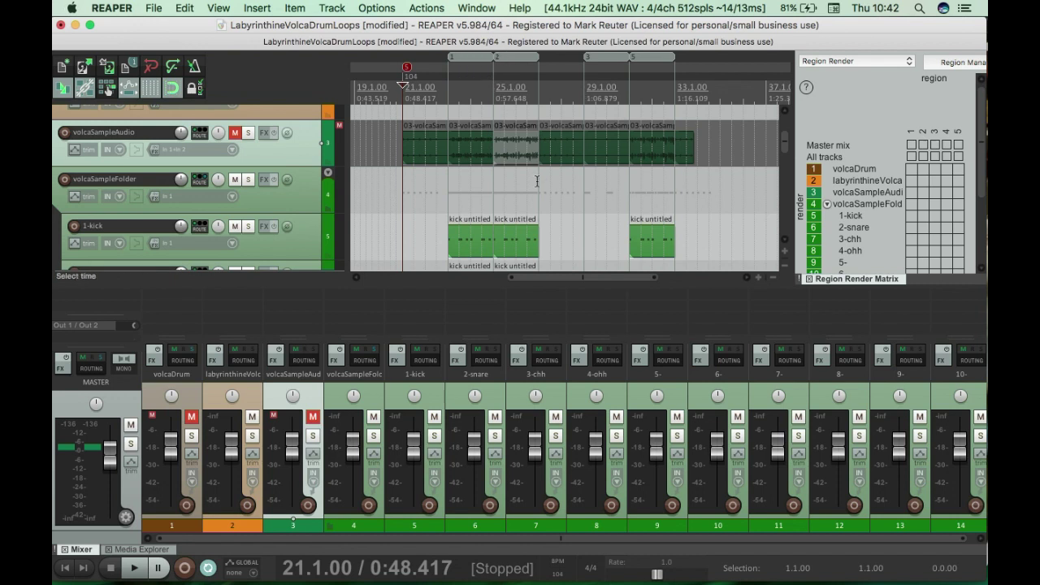
# - Audition the 3-chh and 4-ohh tracks soloed together from measure 23, and clear both solos after stopping
pyautogui.moveTo(784, 140); pyautogui.dragTo(784, 157)
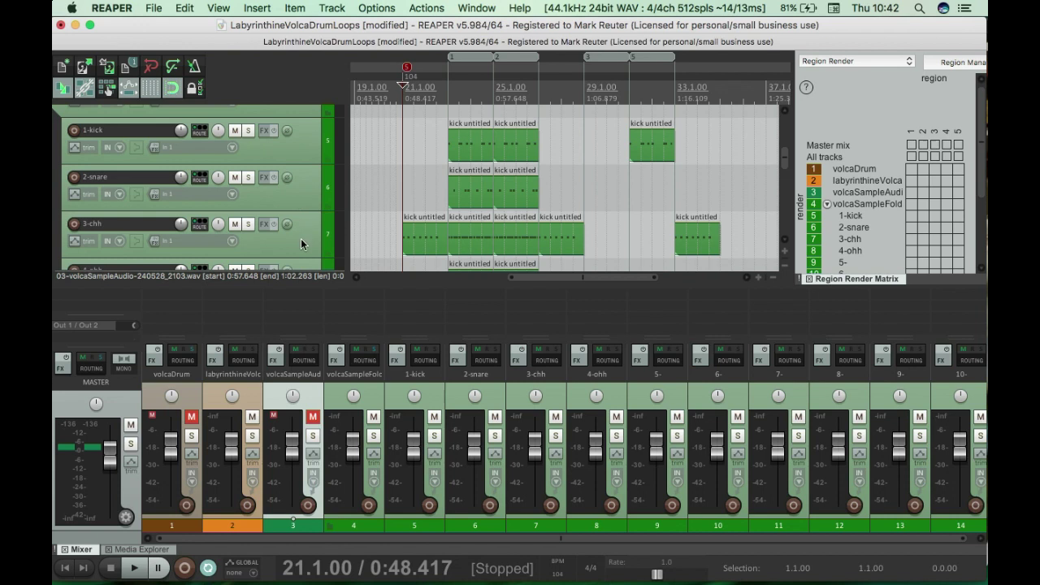
pyautogui.scroll(-2, 786, 160)
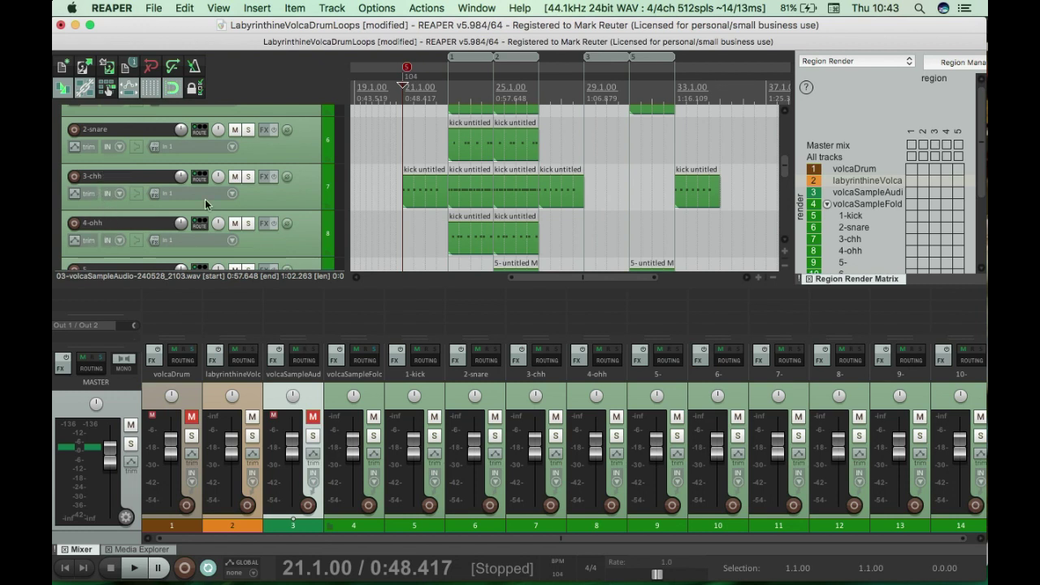
pyautogui.click(450, 168)
pyautogui.click(248, 176)
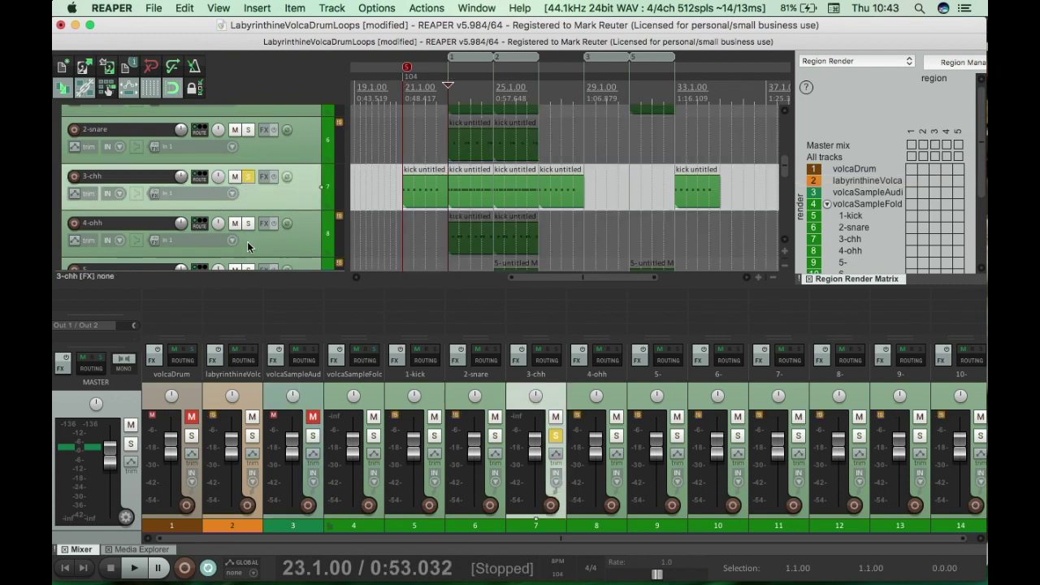
pyautogui.click(248, 223)
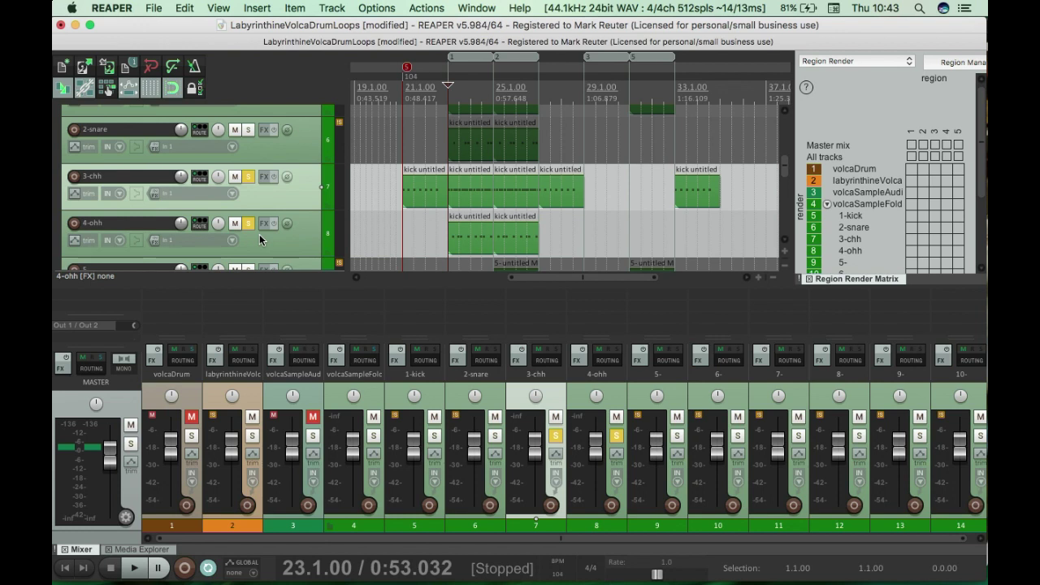
pyautogui.press('space')
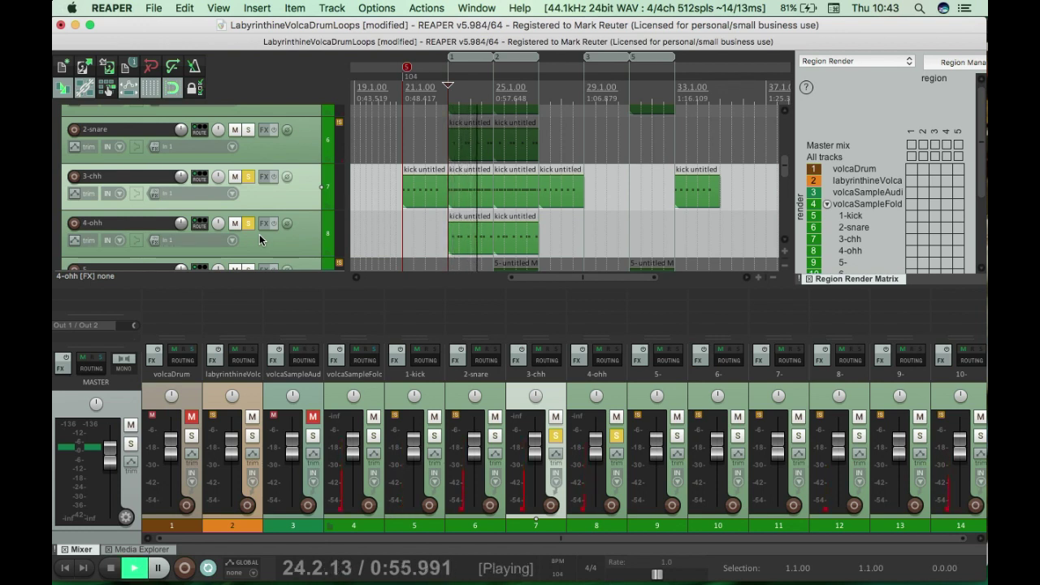
pyautogui.press('space')
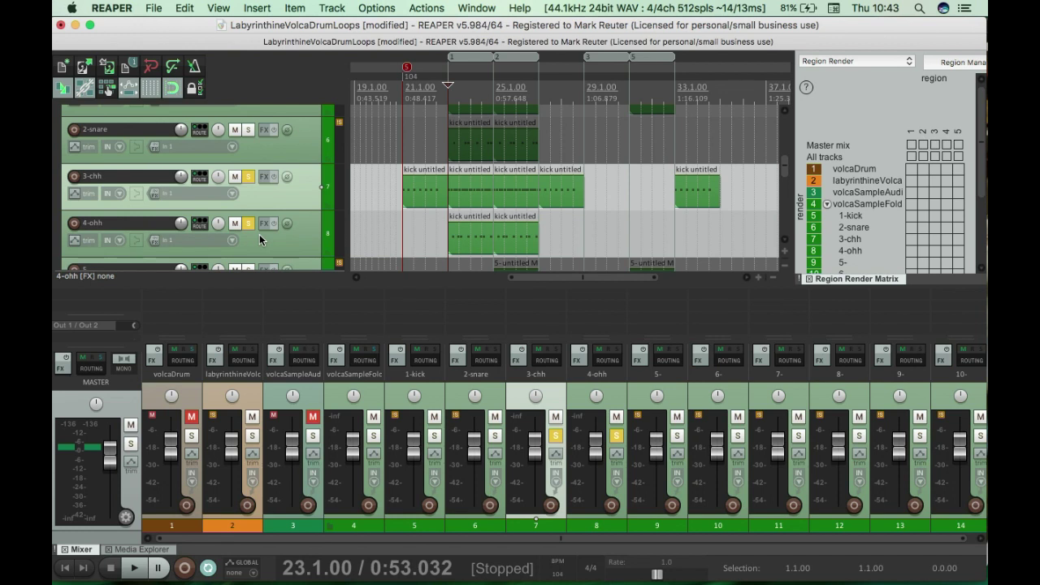
pyautogui.click(250, 177)
pyautogui.click(247, 223)
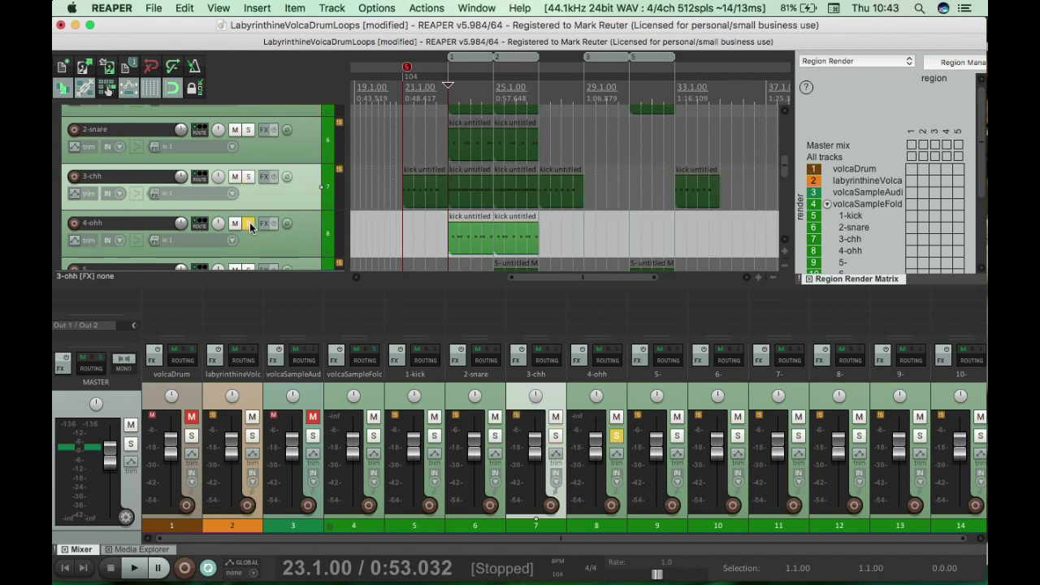
# - Cycle the child tracks of volcaSampleFolder through their compact and collapsed views and return them to full height
pyautogui.moveTo(786, 166)
pyautogui.mouseDown()
pyautogui.moveTo(786, 176)
pyautogui.moveTo(785, 152)
pyautogui.mouseUp()
pyautogui.scroll(-1, 787, 154)
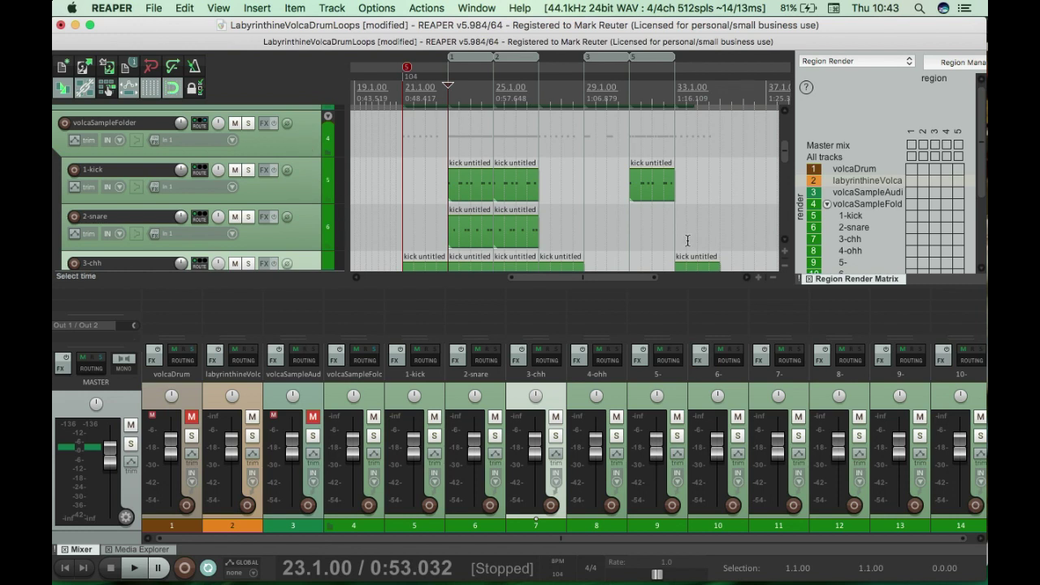
pyautogui.moveTo(784, 153)
pyautogui.mouseDown()
pyautogui.moveTo(788, 220)
pyautogui.moveTo(785, 152)
pyautogui.mouseUp()
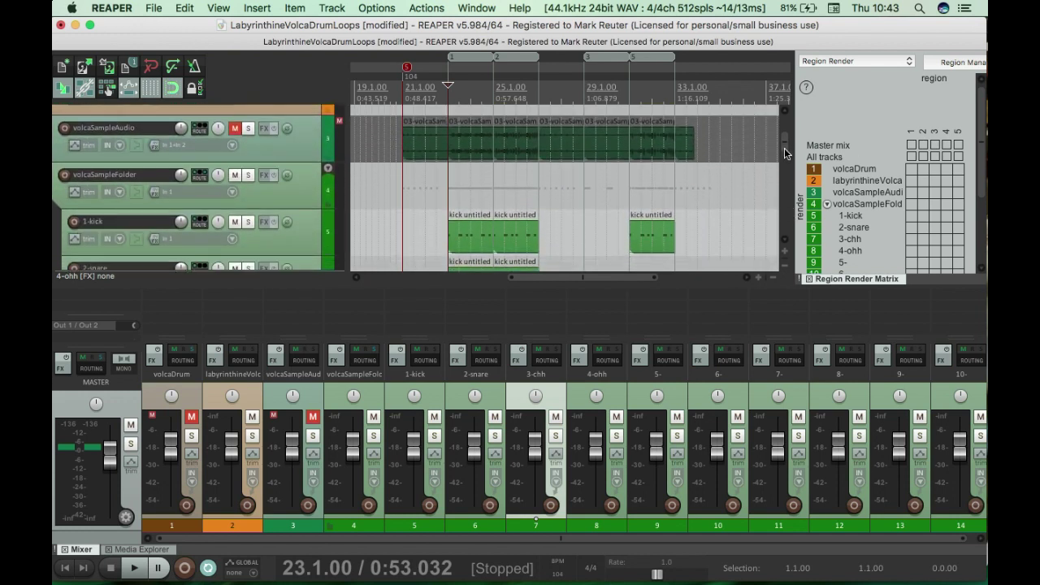
pyautogui.click(329, 170)
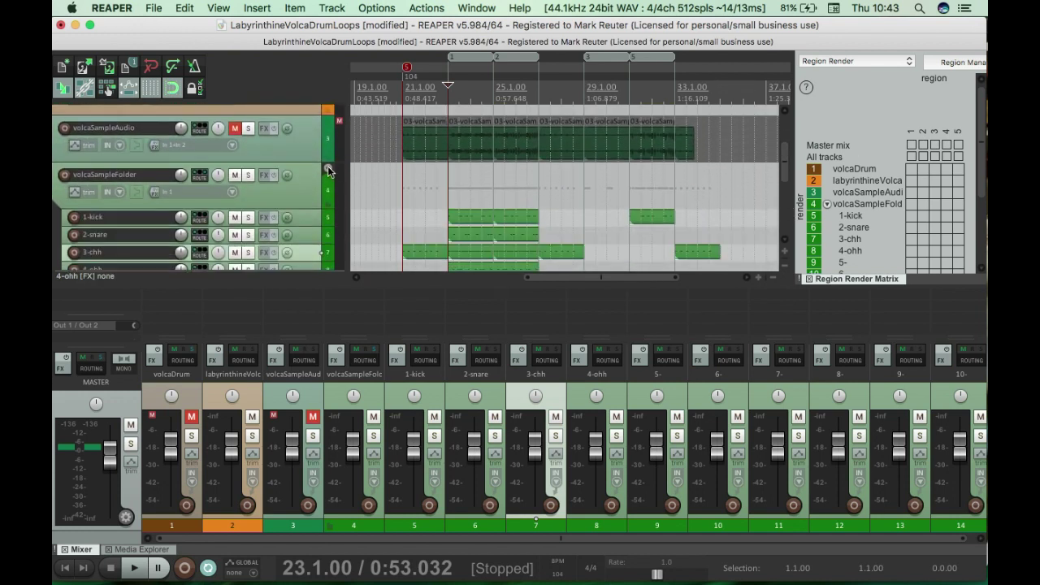
pyautogui.click(328, 171)
pyautogui.click(328, 169)
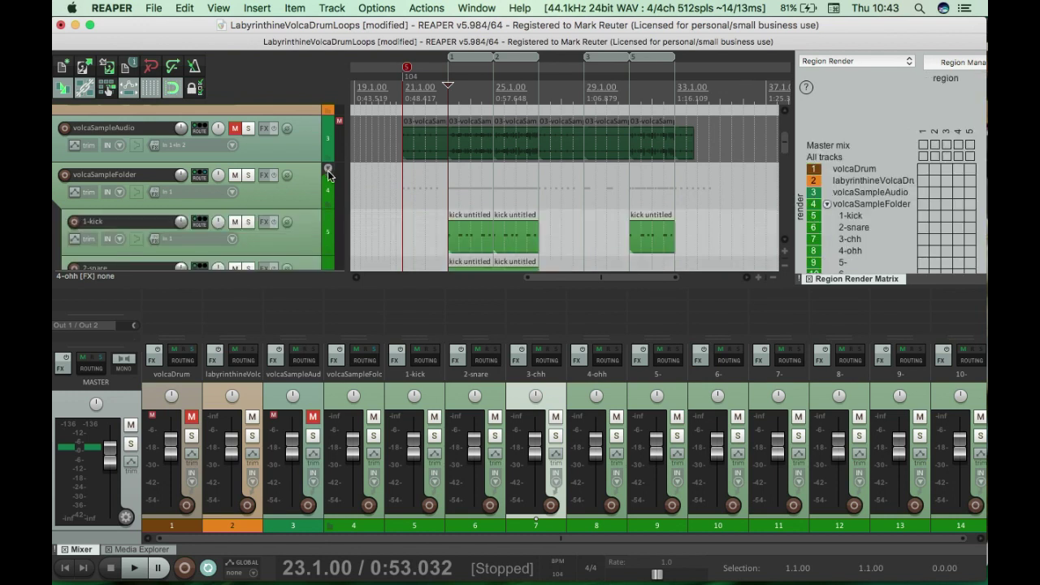
pyautogui.click(328, 170)
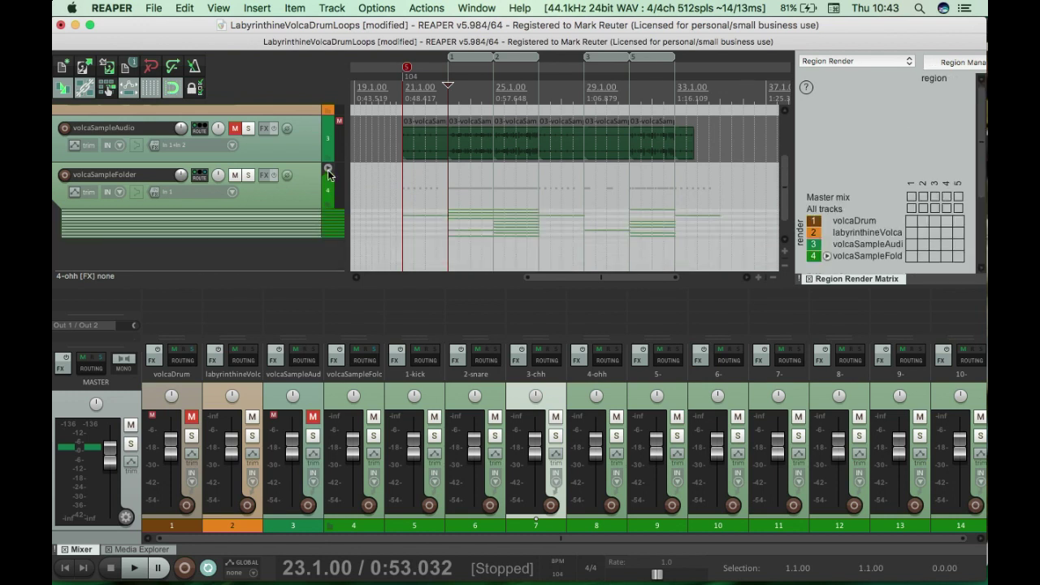
pyautogui.click(328, 170)
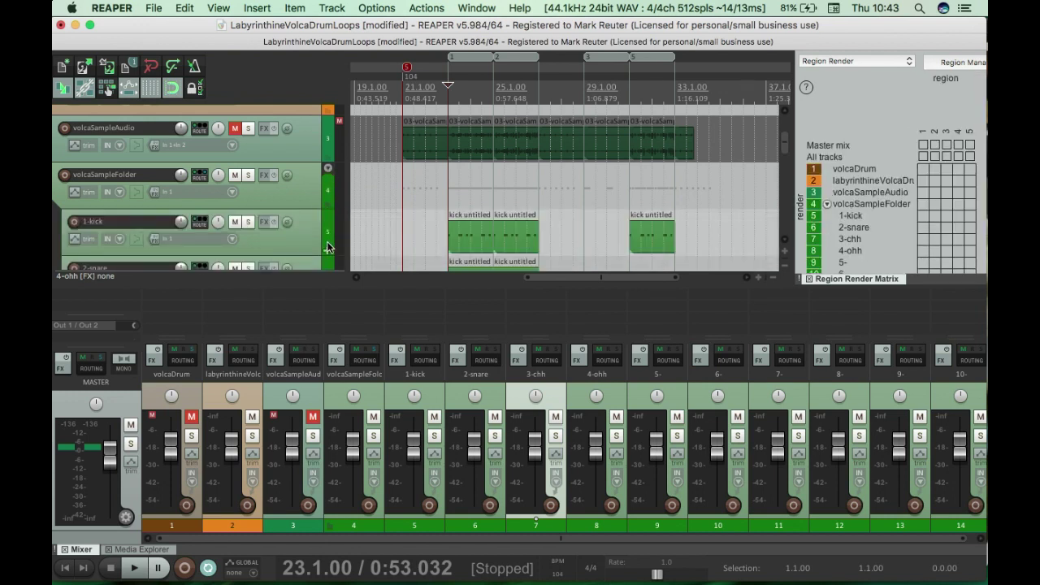
# - Inspect the MIDI hardware output and channel routing of the volcaSampleFolder track and close its routing window
pyautogui.click(203, 182)
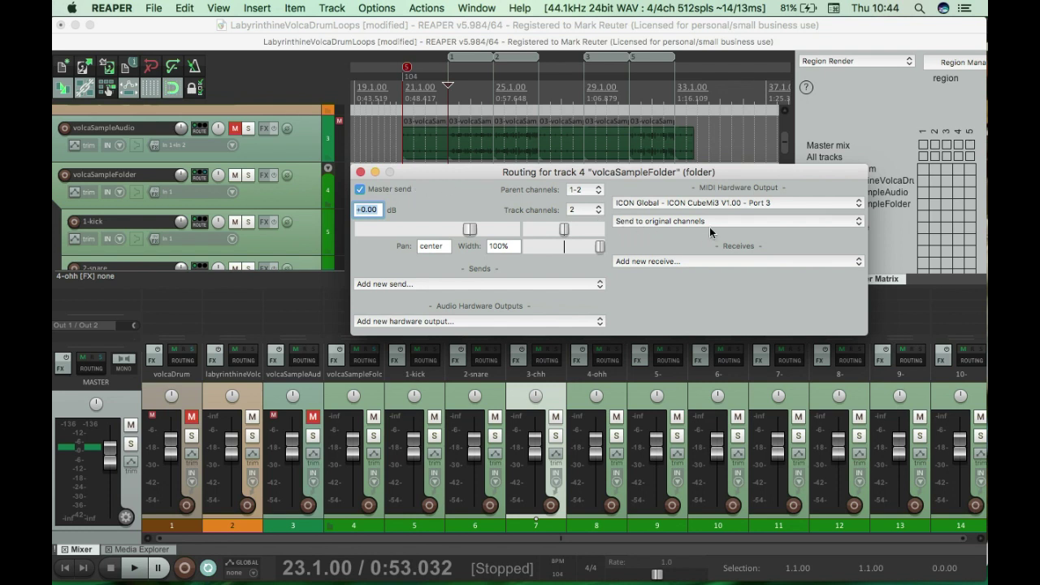
pyautogui.click(372, 173)
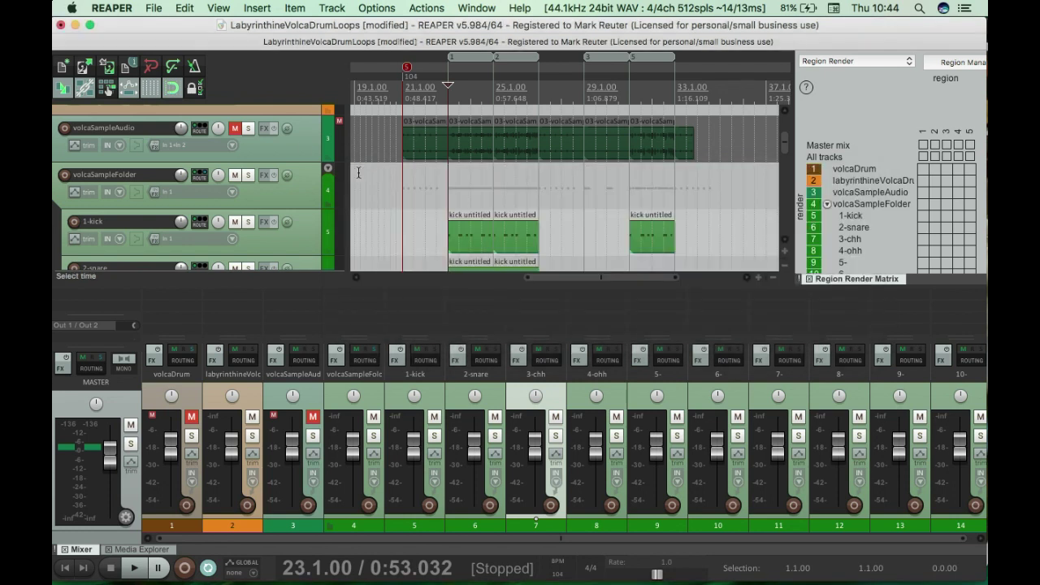
# - Open the 1-kick MIDI item at measure 23 in the MIDI editor and check the first C2 note's channel assignment
pyautogui.doubleClick(470, 240)
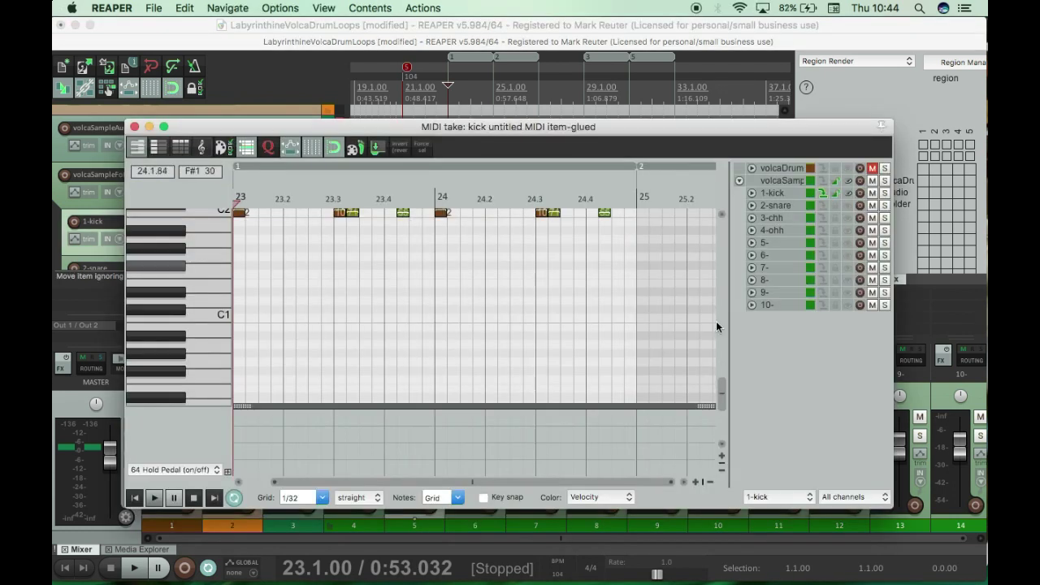
pyautogui.moveTo(720, 388); pyautogui.dragTo(722, 376)
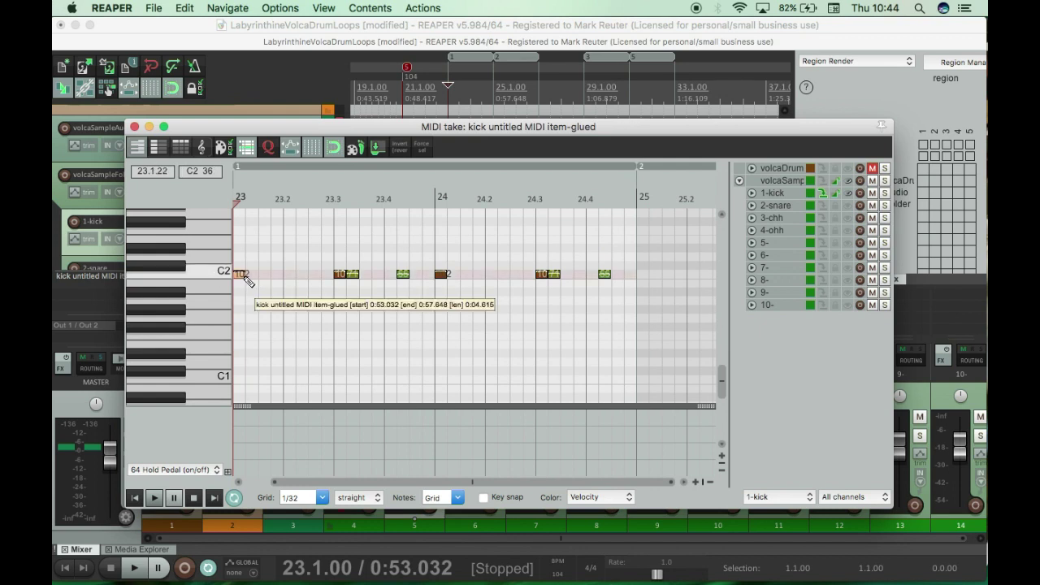
pyautogui.moveTo(241, 273)
pyautogui.mouseDown()
pyautogui.moveTo(241, 221)
pyautogui.moveTo(241, 328)
pyautogui.moveTo(239, 204)
pyautogui.moveTo(240, 275)
pyautogui.mouseUp()
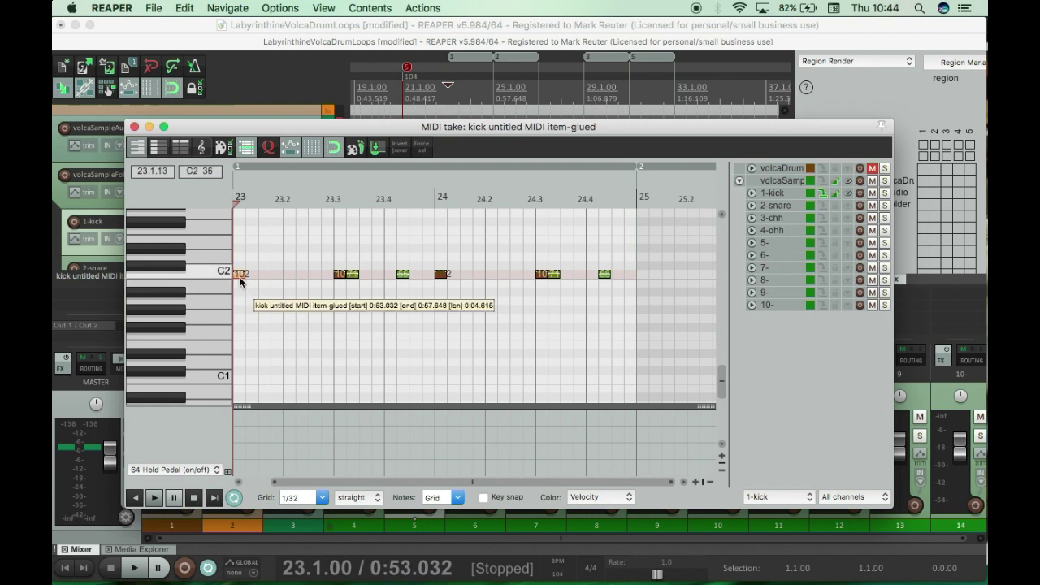
pyautogui.rightClick(241, 280)
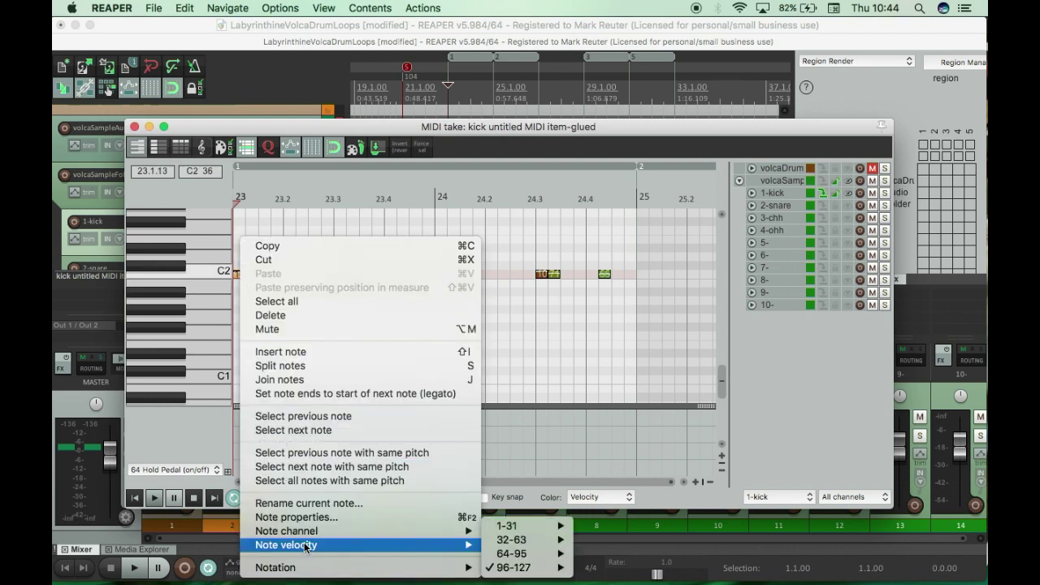
pyautogui.moveTo(311, 533)
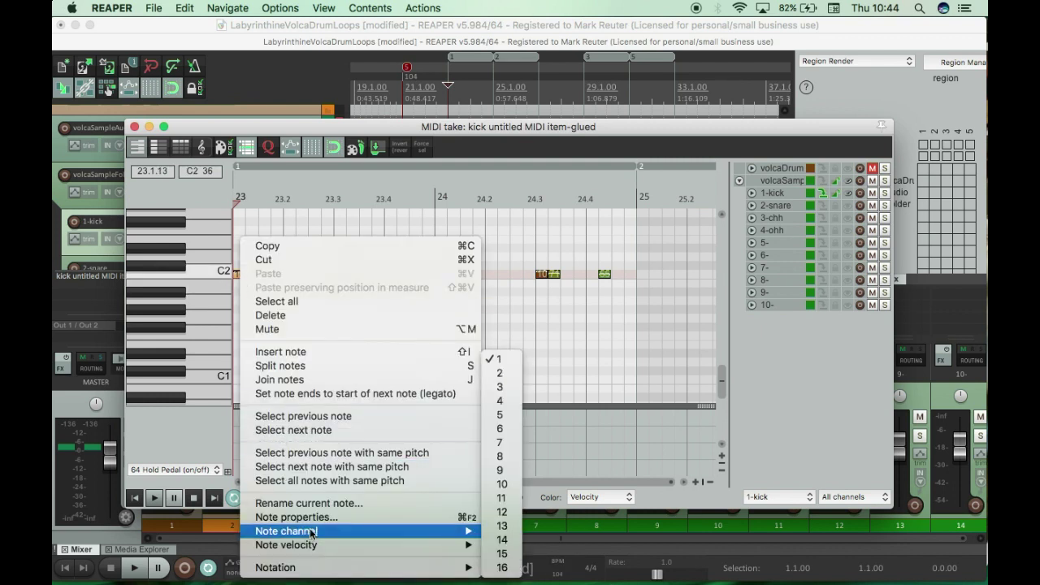
pyautogui.click(572, 356)
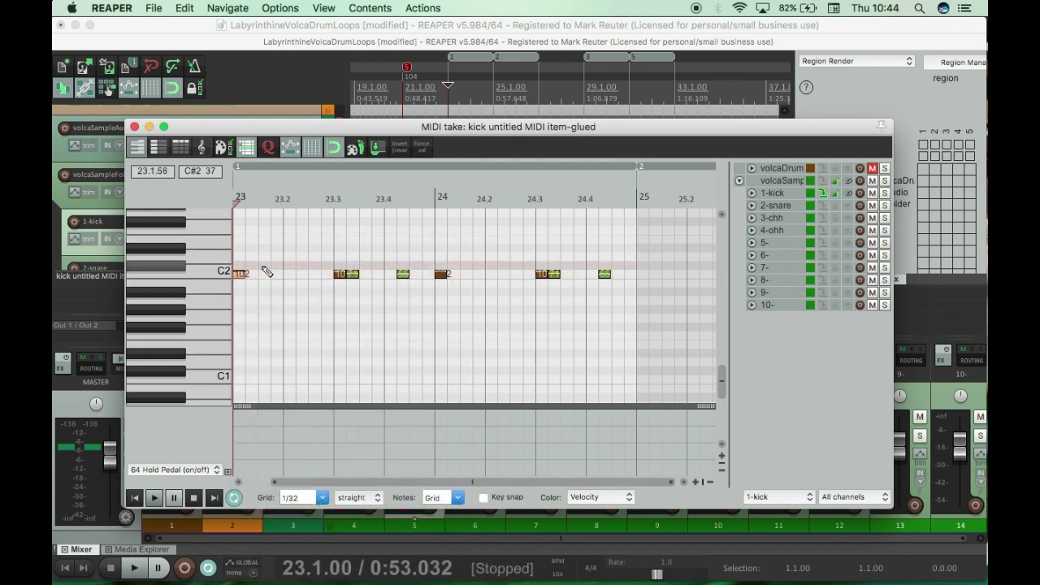
# - Draw two C#2 notes in the kick item, one halfway through the first beat of measure 23 and one at 23.2
pyautogui.moveTo(262, 269); pyautogui.dragTo(273, 273)
pyautogui.click(287, 270)
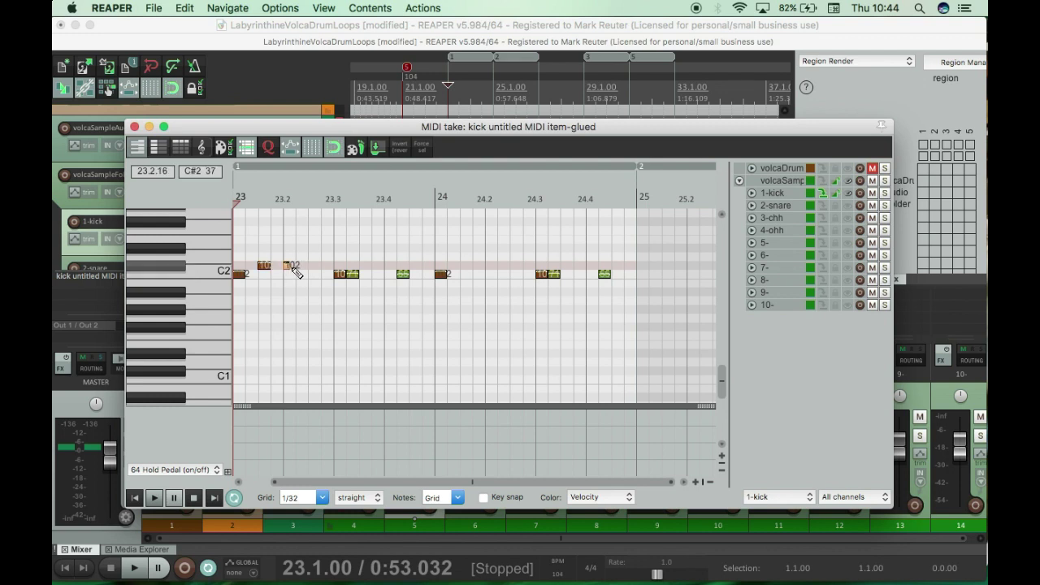
# - Assign the two new C#2 notes in the kick item to MIDI channel 2 and deselect them
pyautogui.click(290, 280)
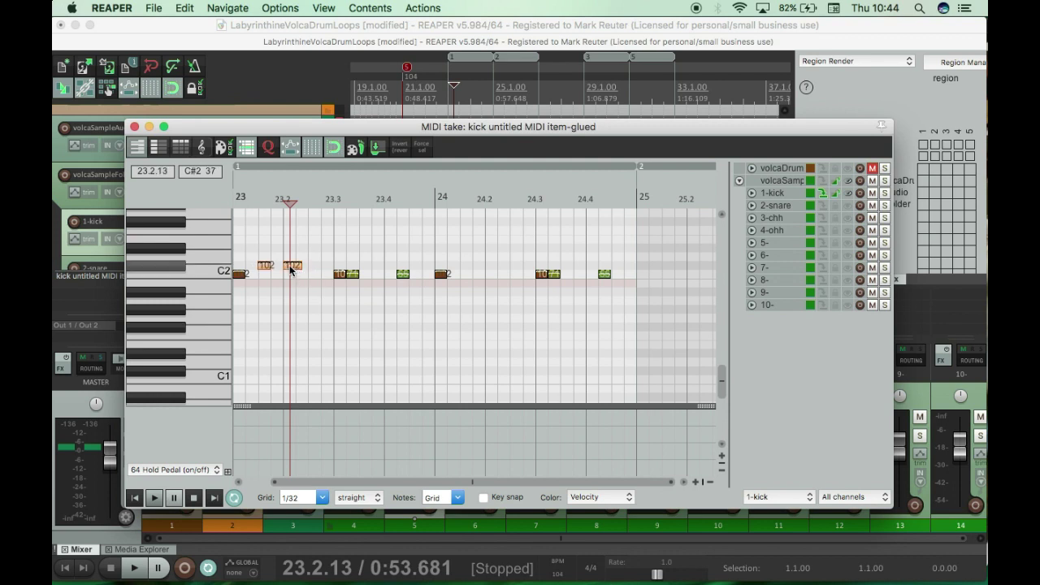
pyautogui.rightClick(290, 276)
pyautogui.moveTo(477, 531)
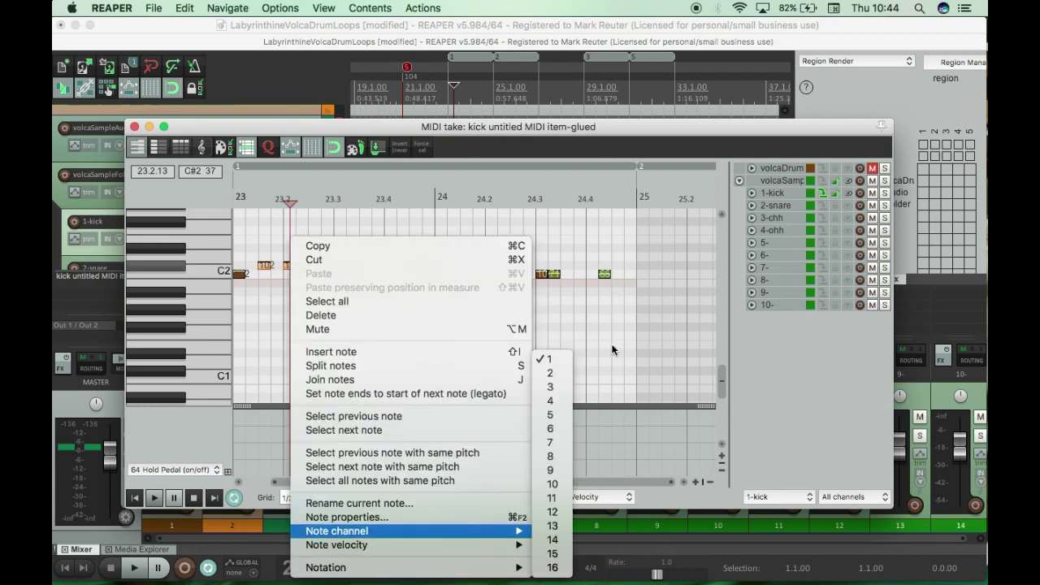
pyautogui.click(555, 374)
pyautogui.click(341, 317)
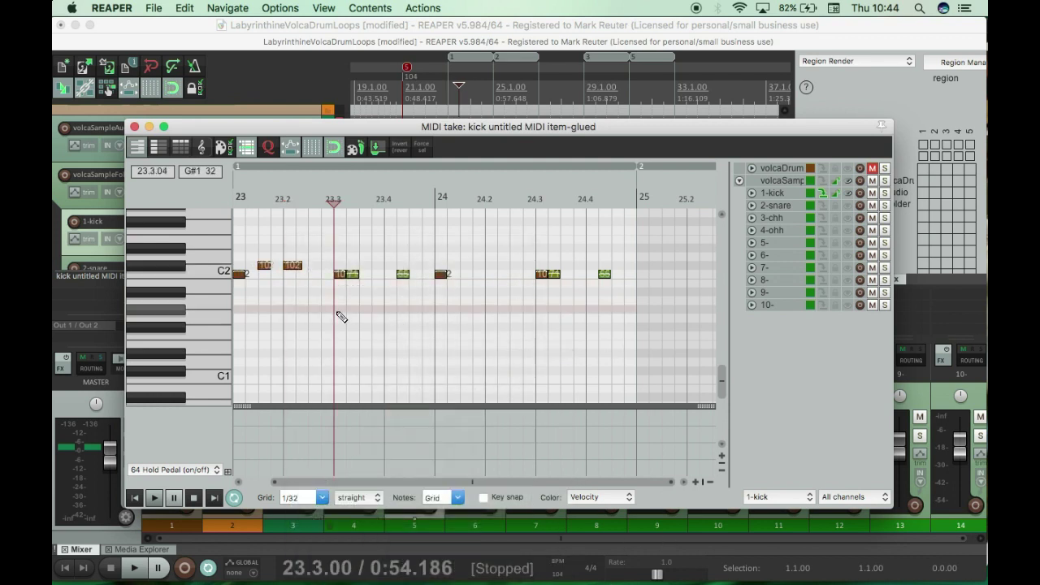
# - Solo the 1-kick track and audition the kick item with its C#2 notes from measure 23
pyautogui.press('Home')
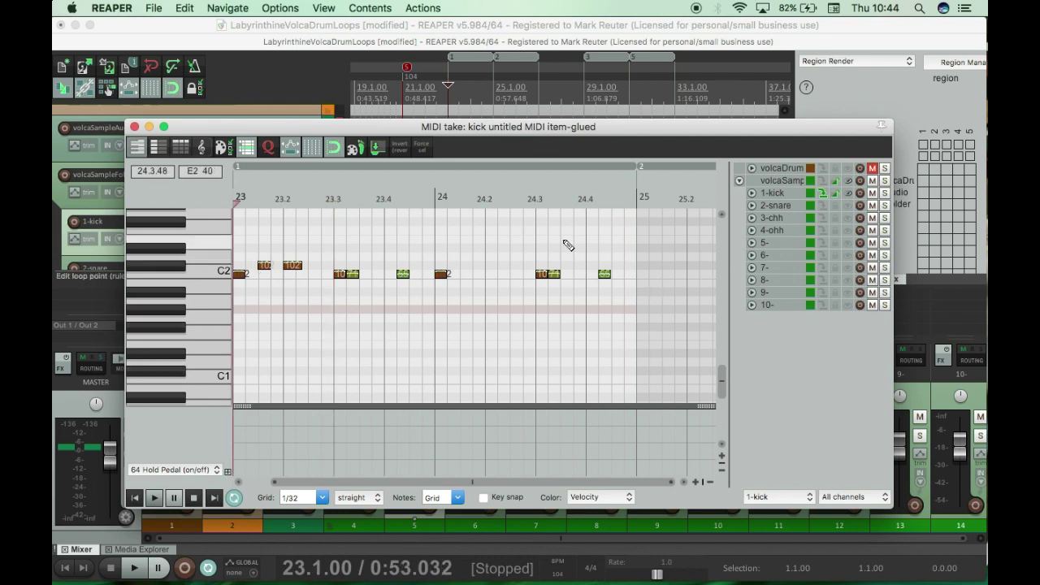
pyautogui.press('space')
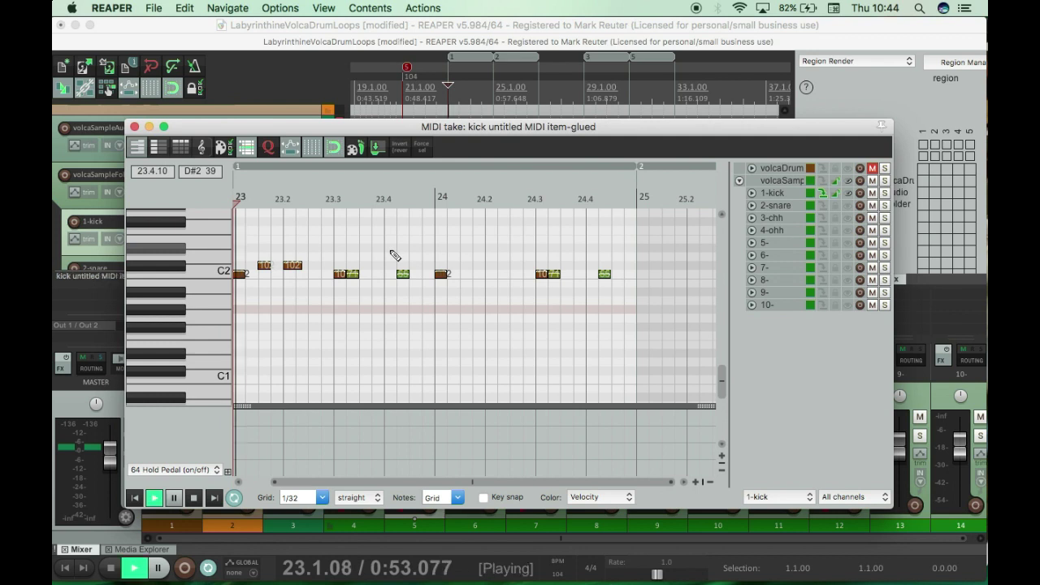
pyautogui.press('space')
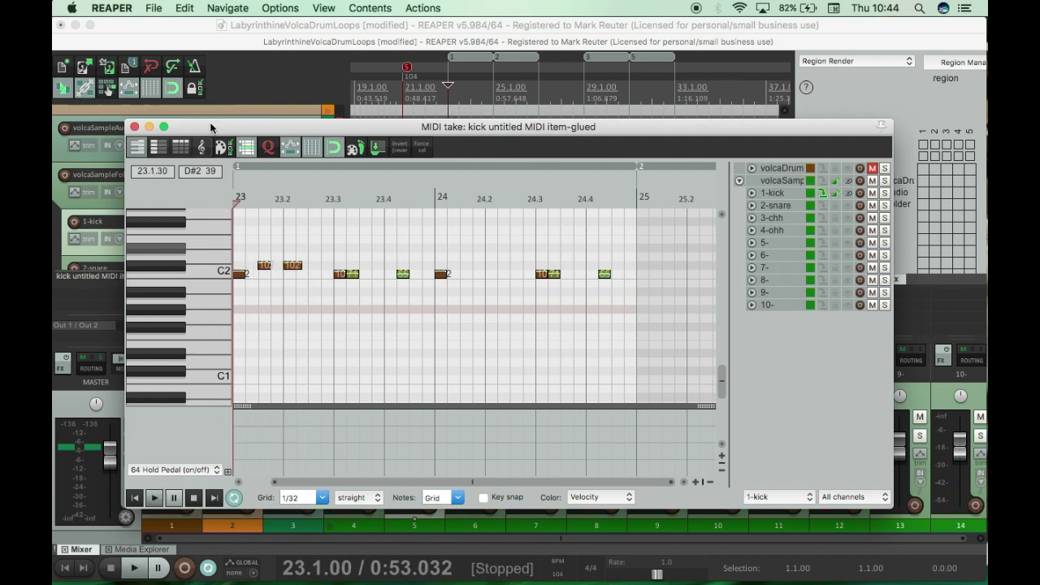
pyautogui.moveTo(210, 122); pyautogui.dragTo(235, 201)
pyautogui.click(244, 231)
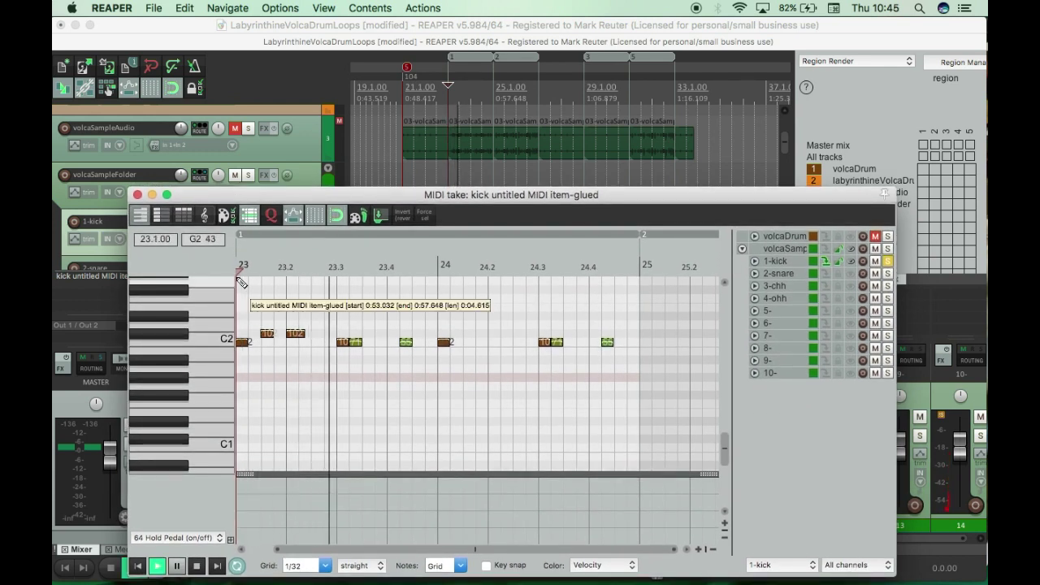
pyautogui.press('space')
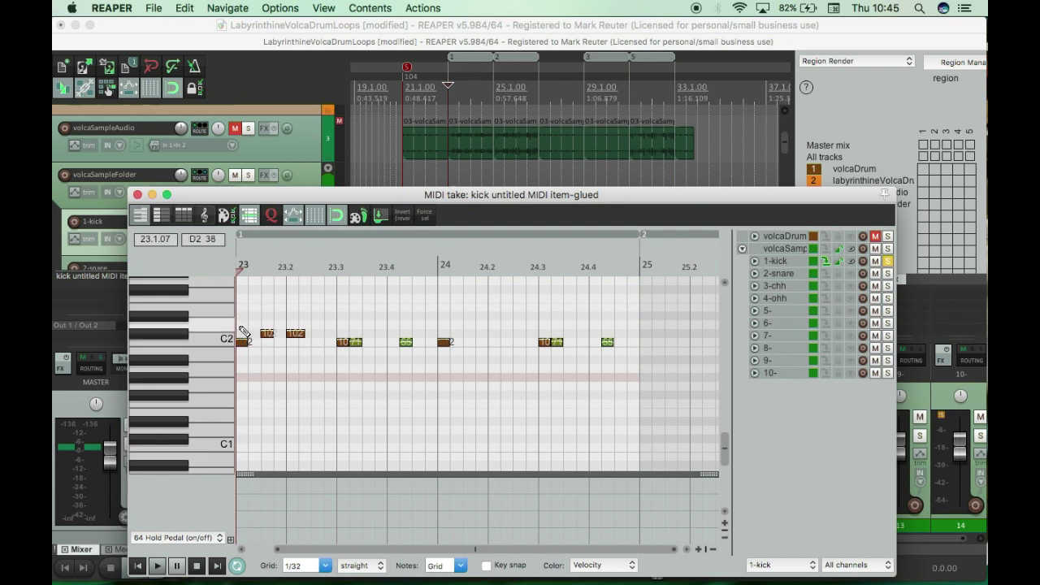
# - Move the two C#2 notes down to C2 and audition the kick item from measure 23
pyautogui.moveTo(264, 323); pyautogui.dragTo(296, 342)
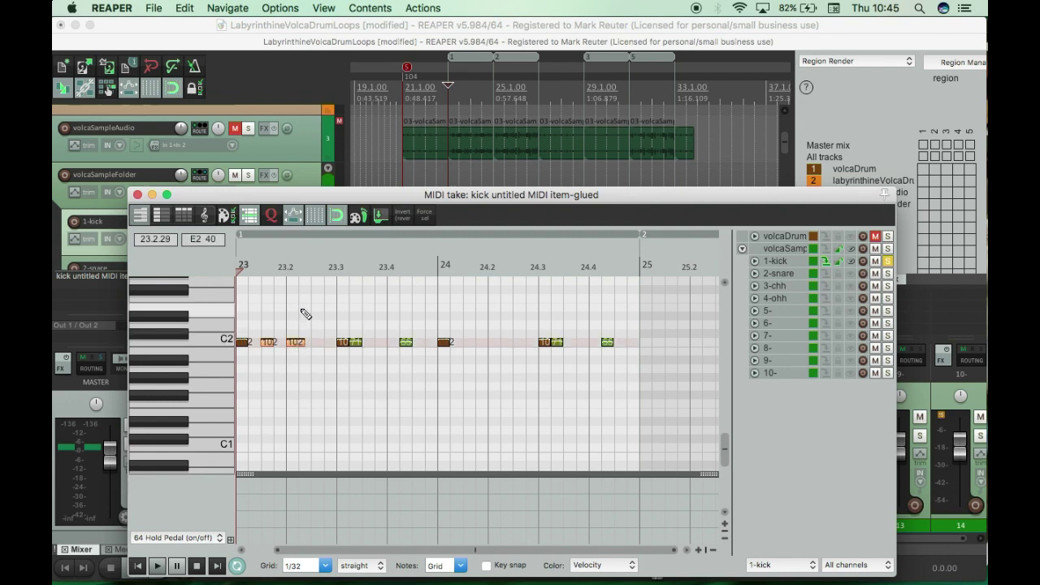
pyautogui.click(298, 271)
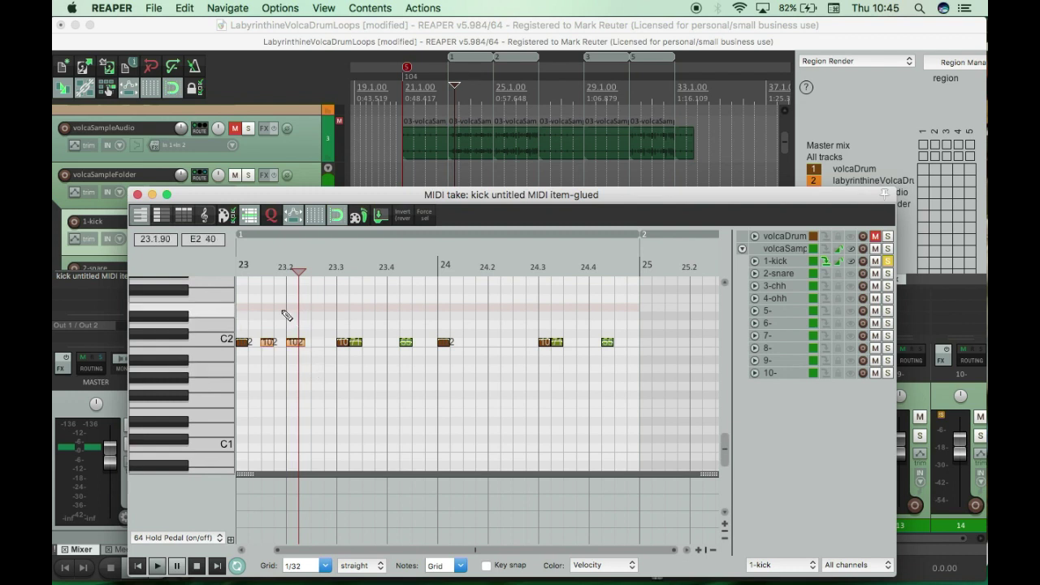
pyautogui.press('Home')
pyautogui.press('space')
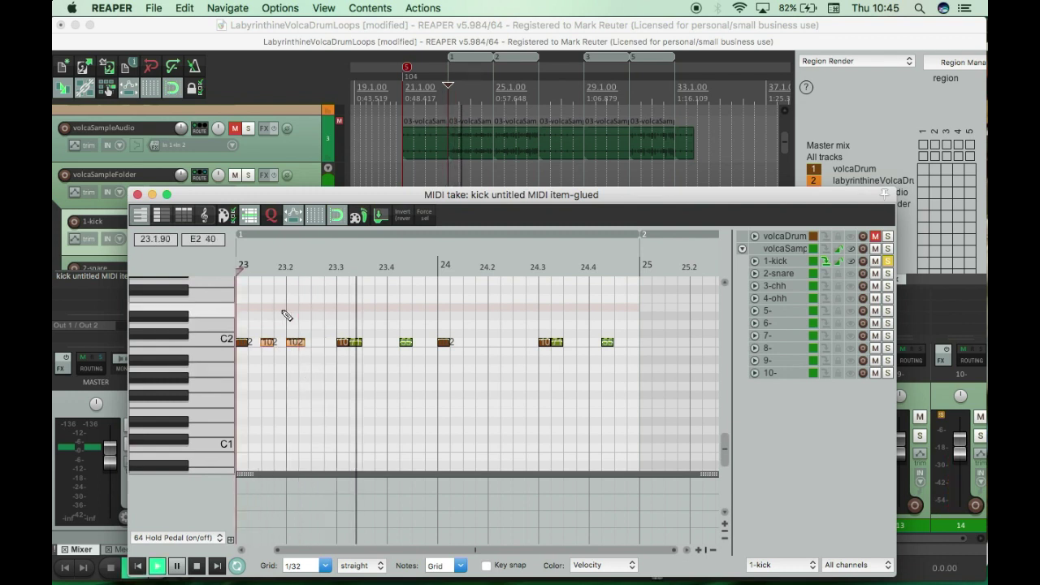
pyautogui.press('space')
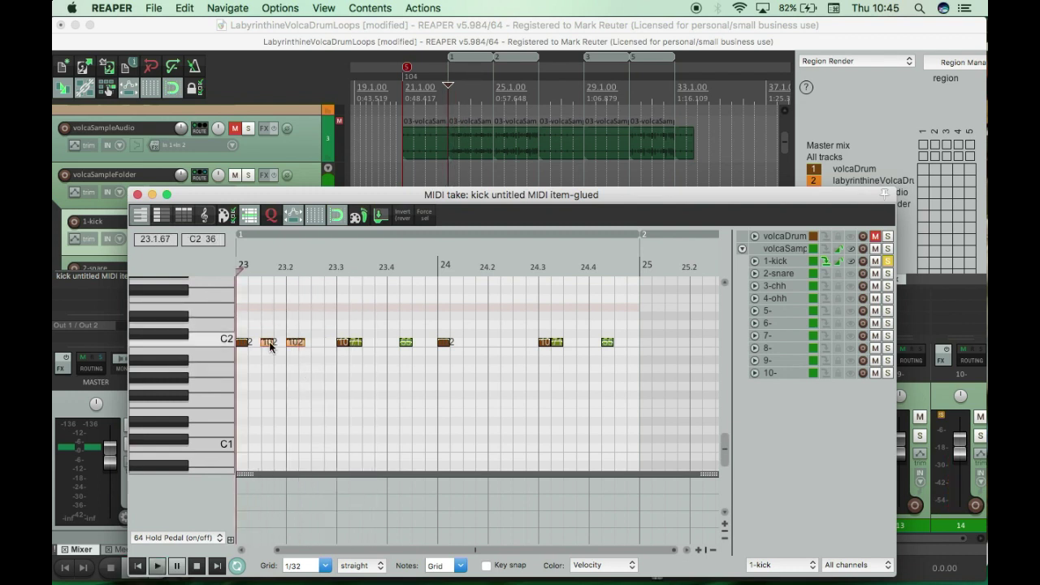
# - Add two C2 notes, three-quarters through the first beat and halfway through the second beat of measure 23, and assign both to channel 3
pyautogui.moveTo(269, 342)
pyautogui.mouseDown()
pyautogui.moveTo(288, 348)
pyautogui.moveTo(270, 348)
pyautogui.moveTo(281, 326)
pyautogui.moveTo(269, 363)
pyautogui.moveTo(284, 351)
pyautogui.moveTo(267, 344)
pyautogui.moveTo(287, 350)
pyautogui.moveTo(279, 345)
pyautogui.mouseUp()
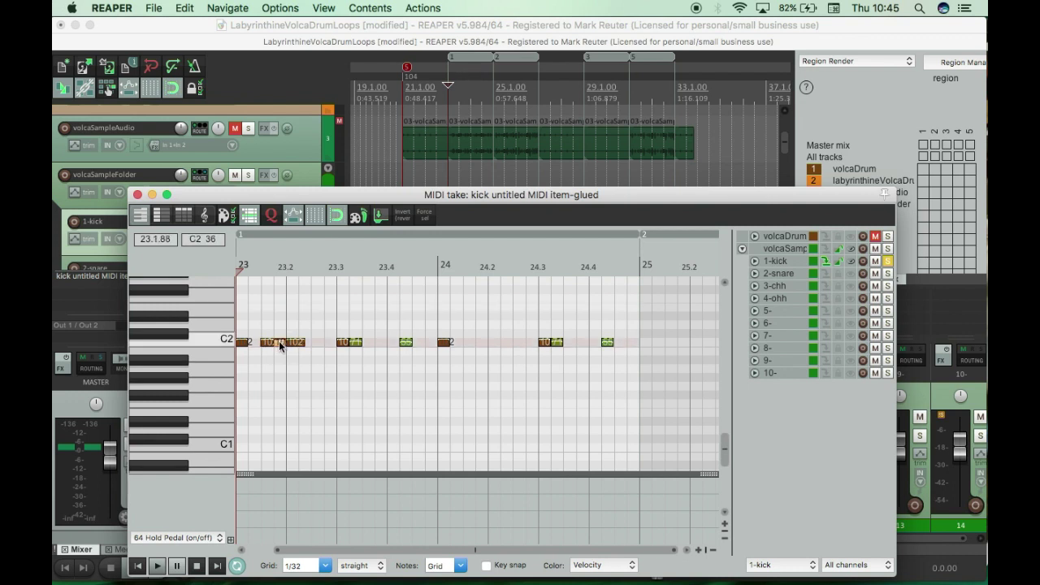
pyautogui.rightClick(278, 341)
pyautogui.moveTo(382, 531)
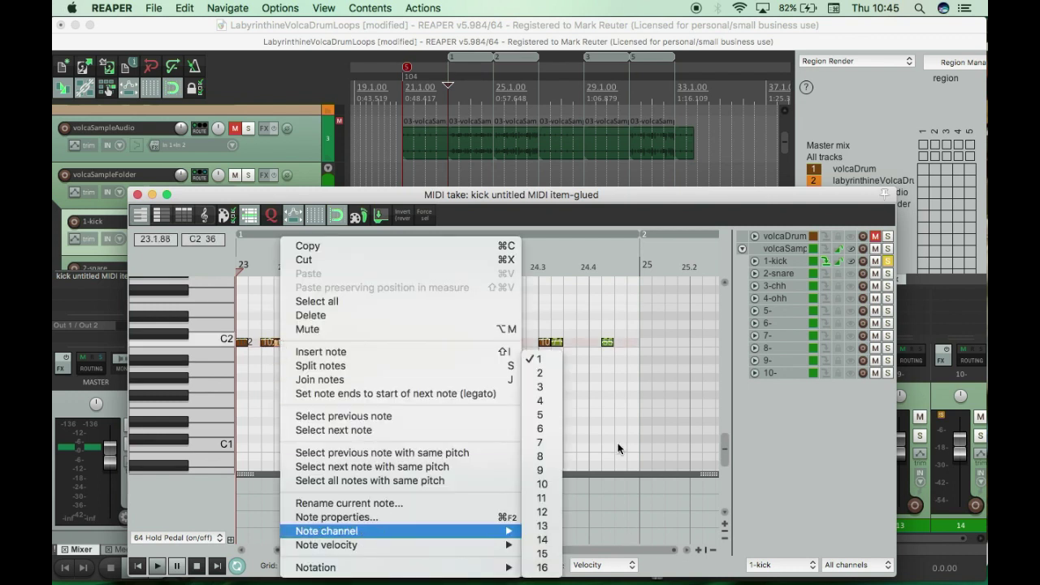
pyautogui.click(543, 388)
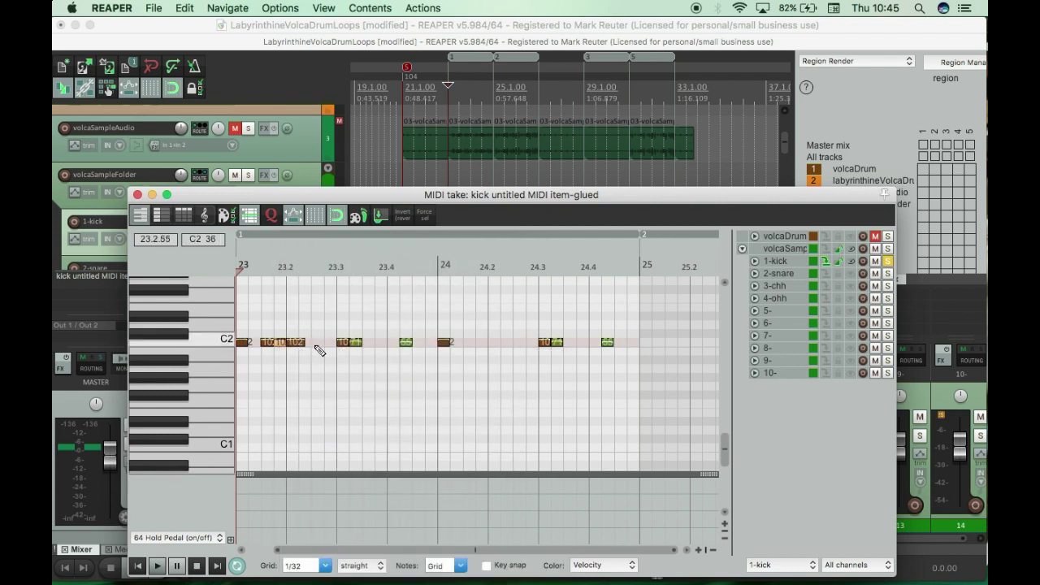
pyautogui.rightClick(319, 348)
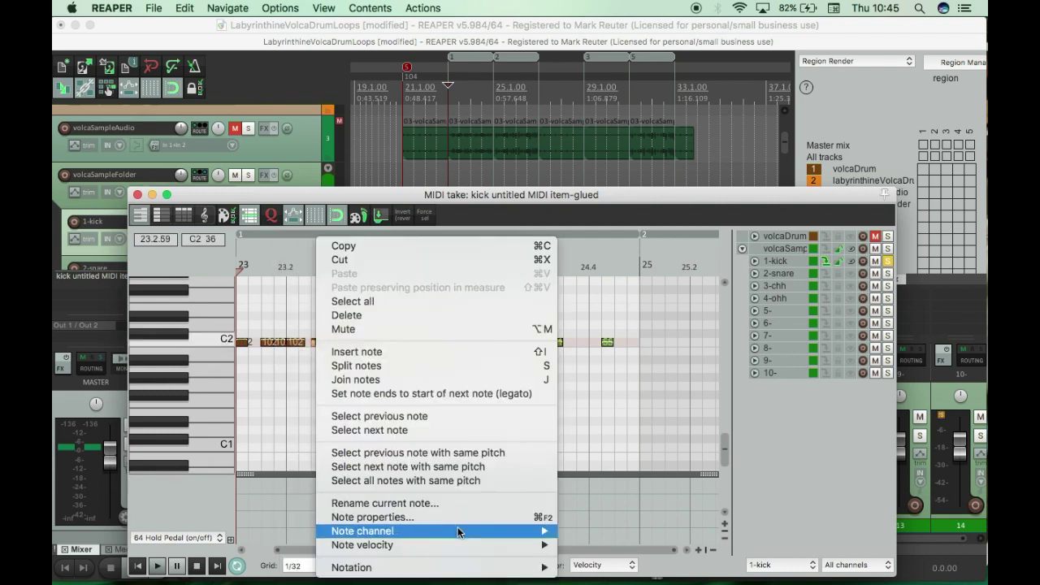
pyautogui.moveTo(457, 529)
pyautogui.click(576, 387)
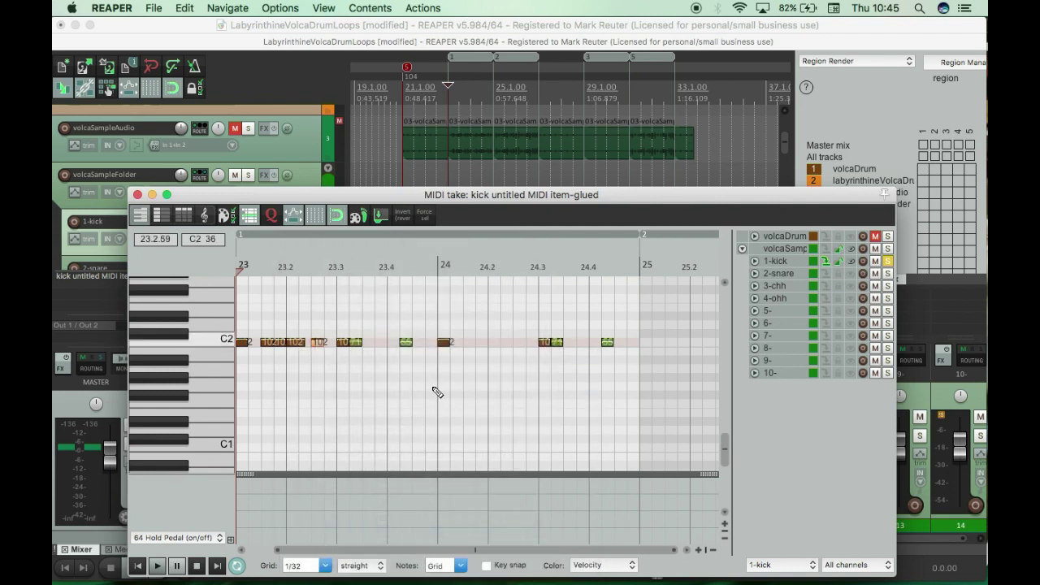
# - Audition the kick pattern and delete the four added C2 notes between the start of measure 23 and 23.3
pyautogui.press('space')
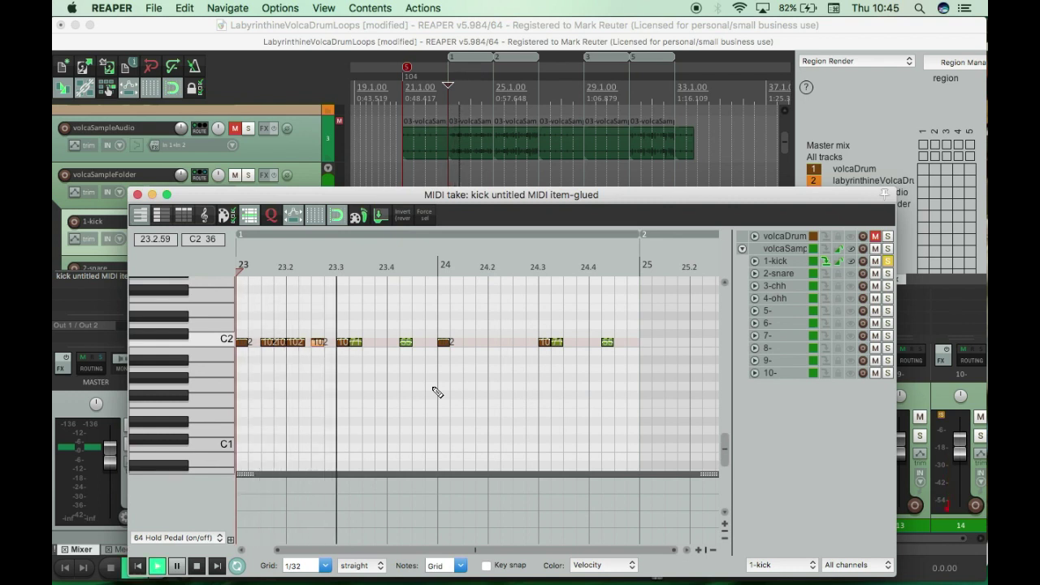
pyautogui.press('space')
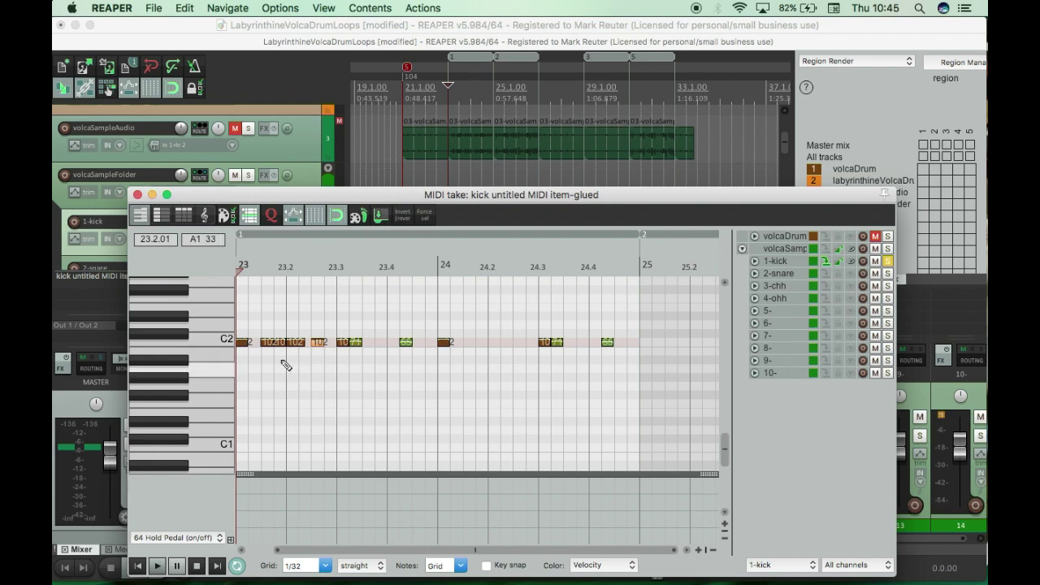
pyautogui.click(269, 345)
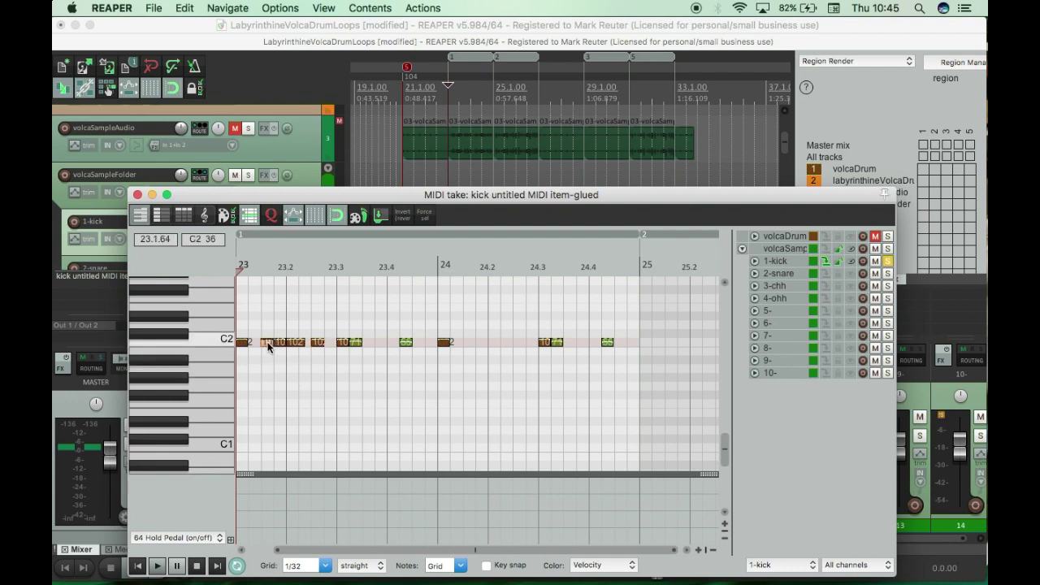
pyautogui.moveTo(270, 345); pyautogui.dragTo(323, 351)
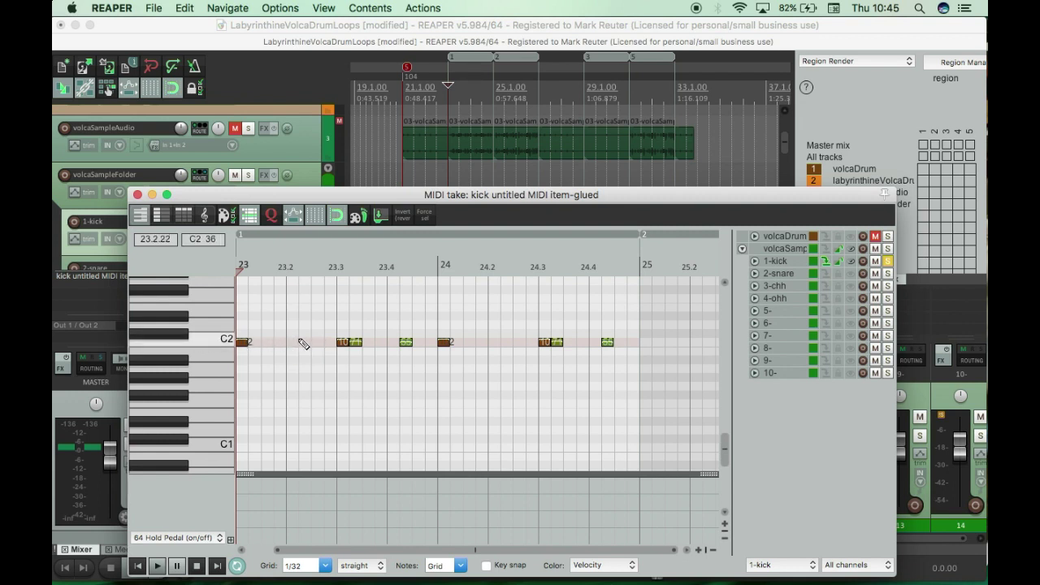
# - Draw a longer C#2 note at 23.2 to illustrate note pitch in the kick item, and delete it
pyautogui.click(292, 334)
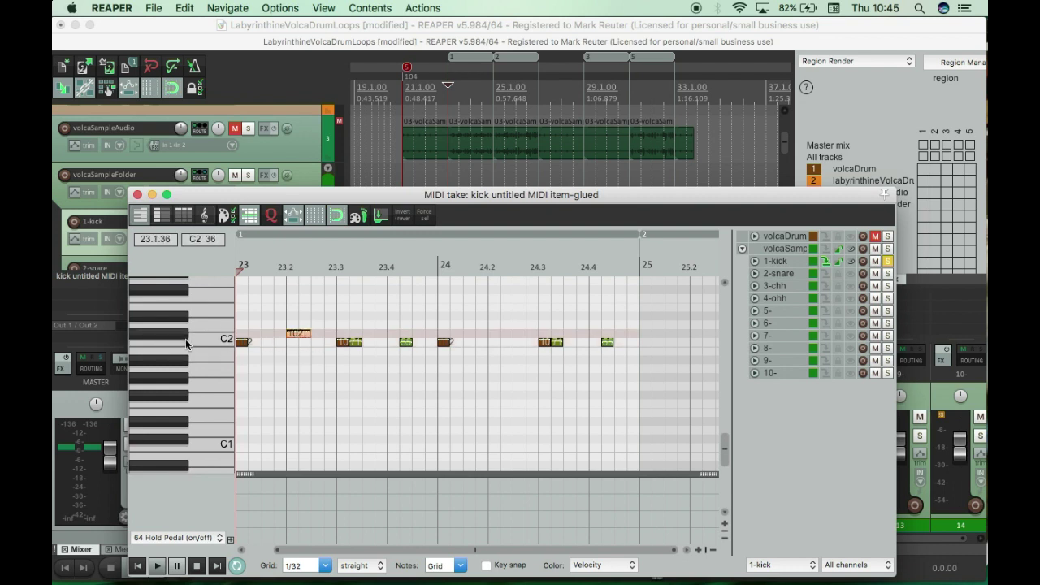
pyautogui.rightClick(299, 334)
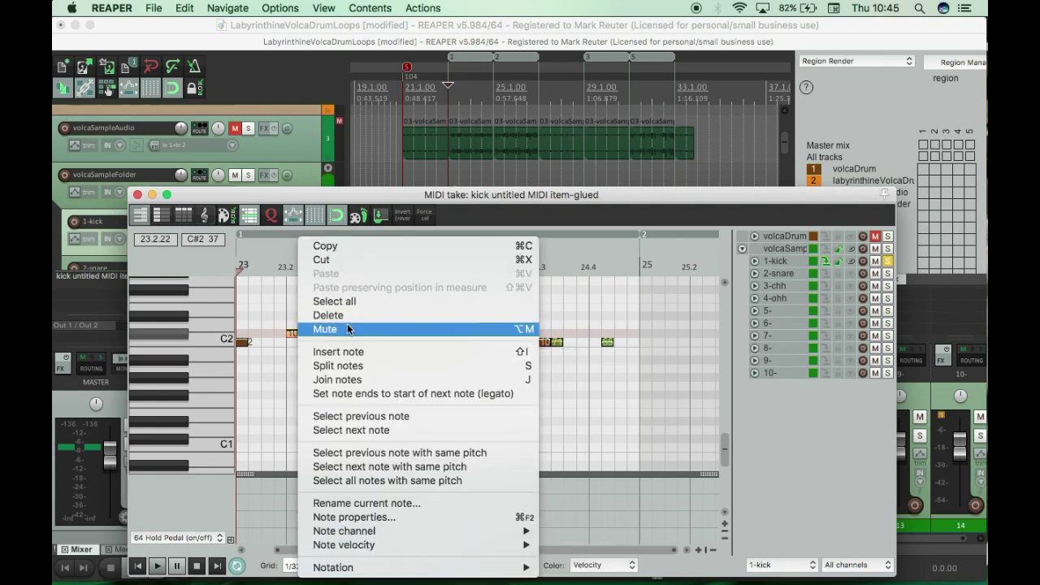
pyautogui.click(280, 318)
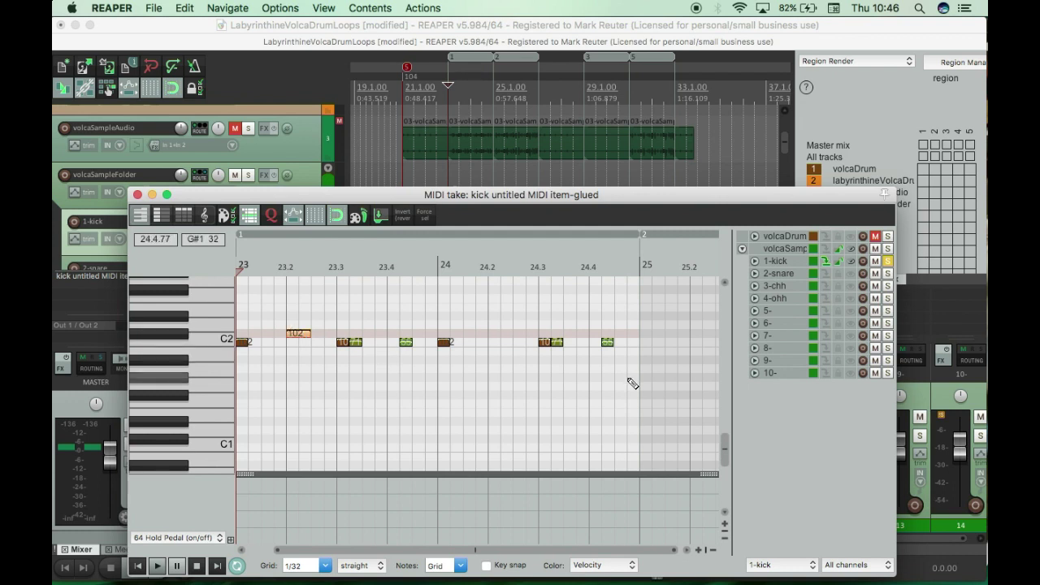
pyautogui.moveTo(723, 447); pyautogui.dragTo(723, 435)
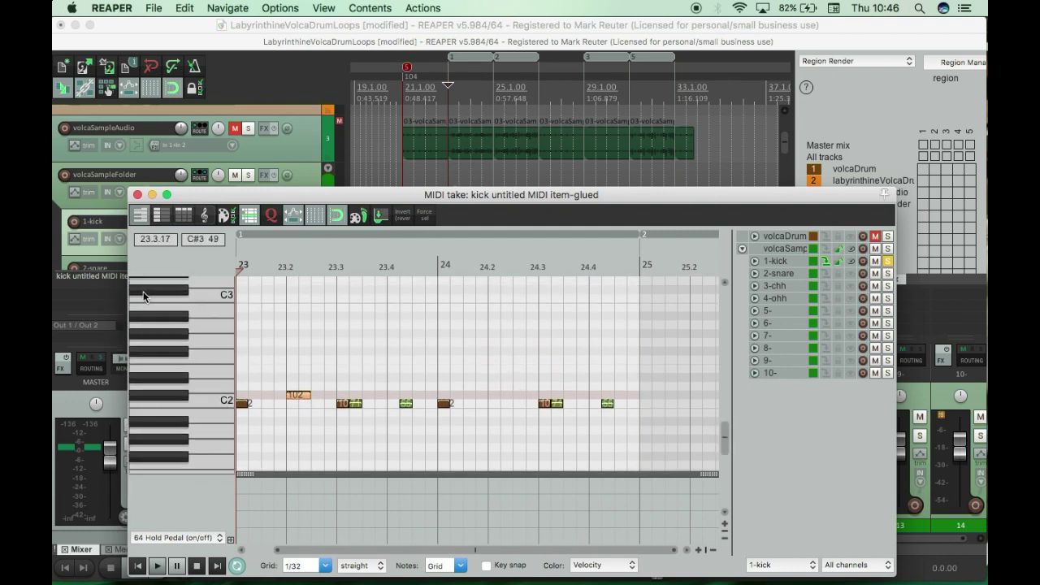
pyautogui.doubleClick(298, 398)
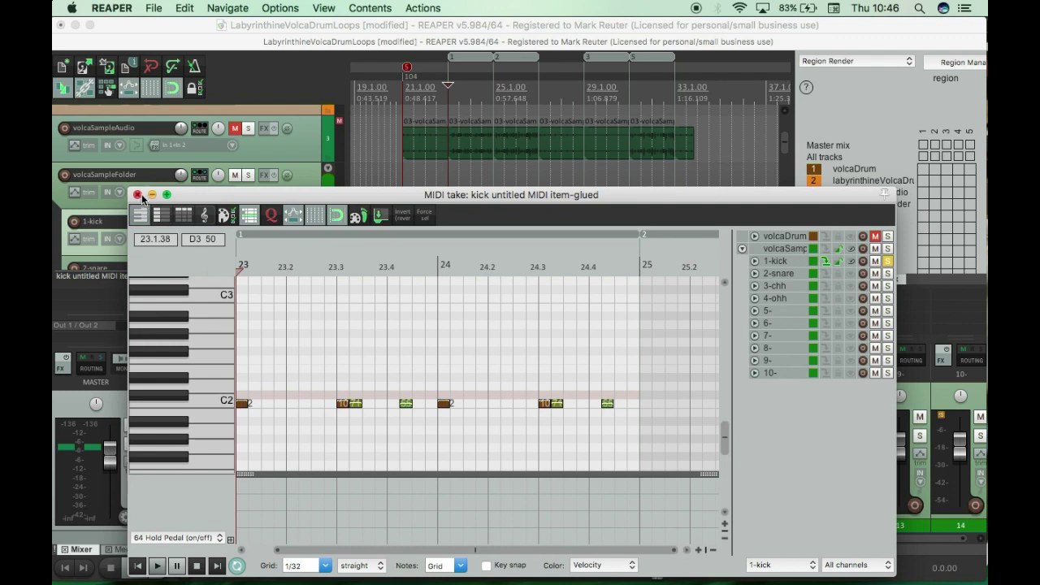
# - Close the MIDI editor and play from measure 23 with only the 8- track soloed instead of 1-kick
pyautogui.click(138, 195)
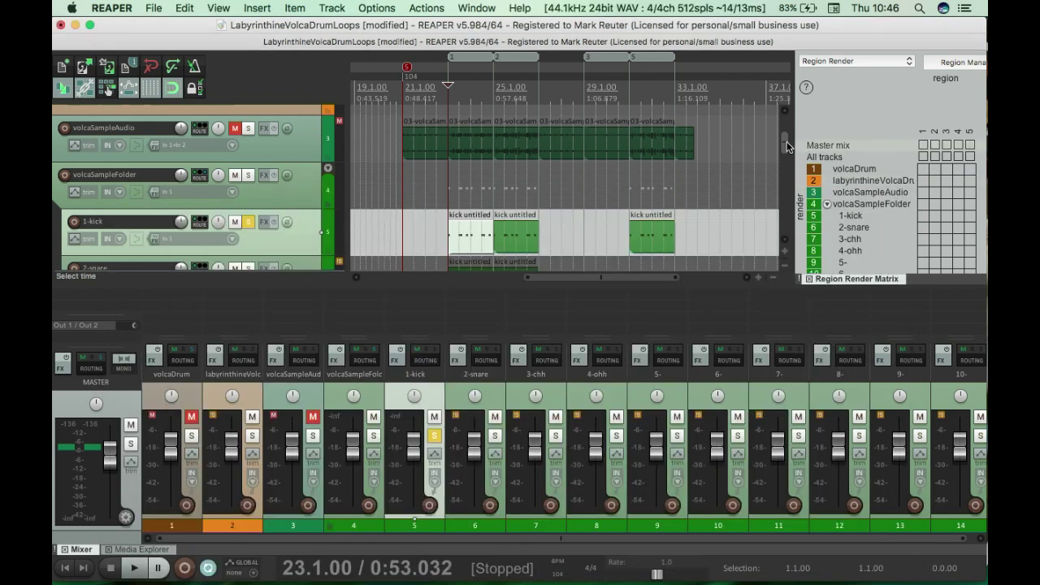
pyautogui.moveTo(787, 141); pyautogui.dragTo(788, 157)
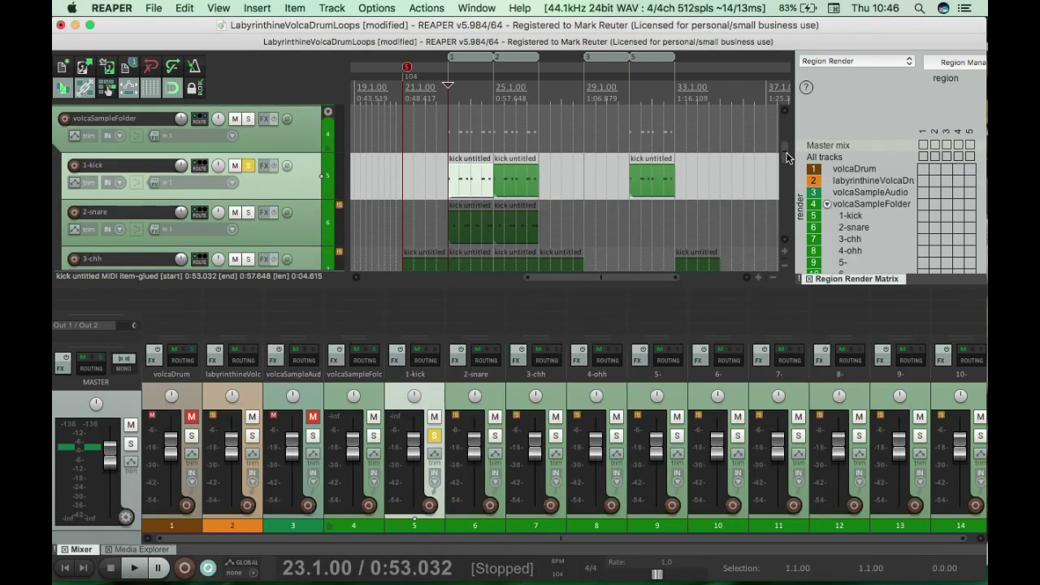
pyautogui.scroll(-2, 787, 158)
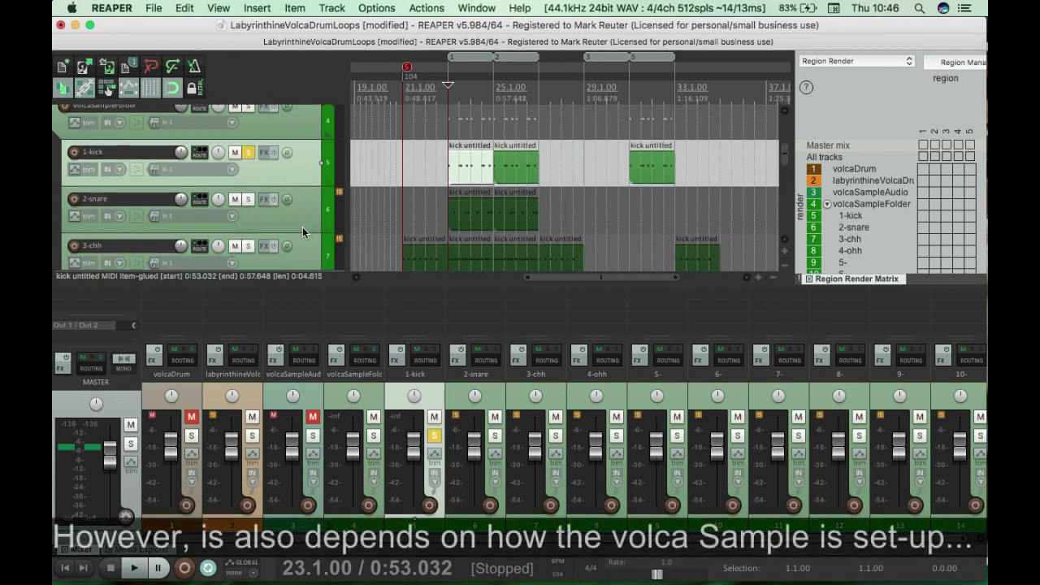
pyautogui.scroll(-5, 787, 177)
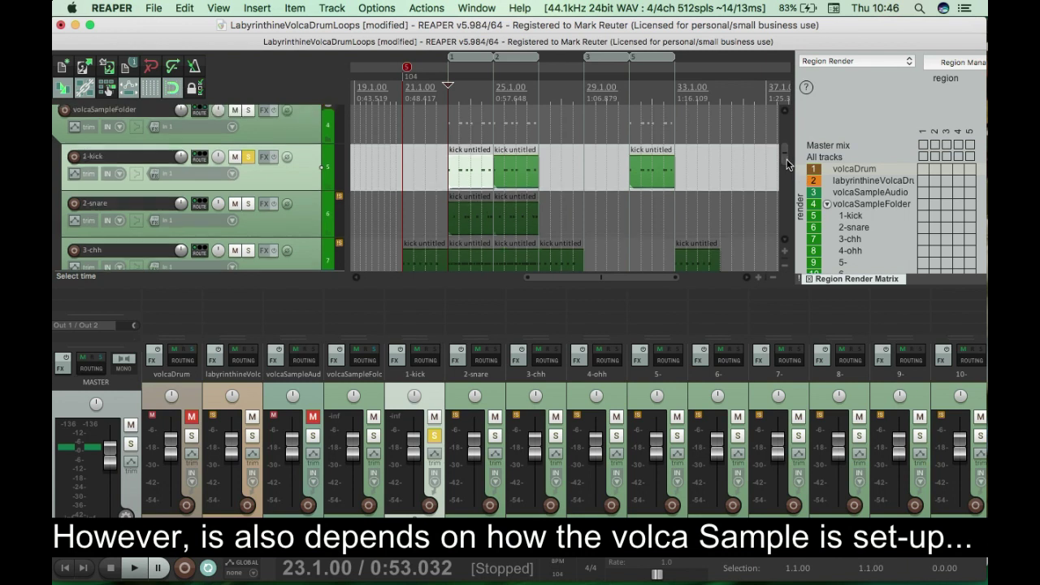
pyautogui.moveTo(787, 178); pyautogui.dragTo(783, 223)
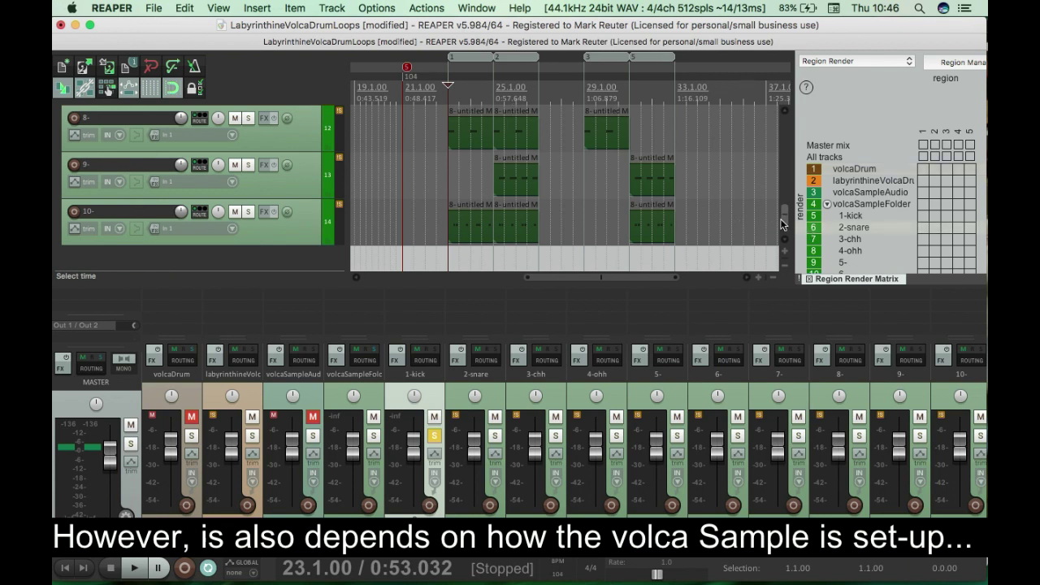
pyautogui.scroll(2, 782, 215)
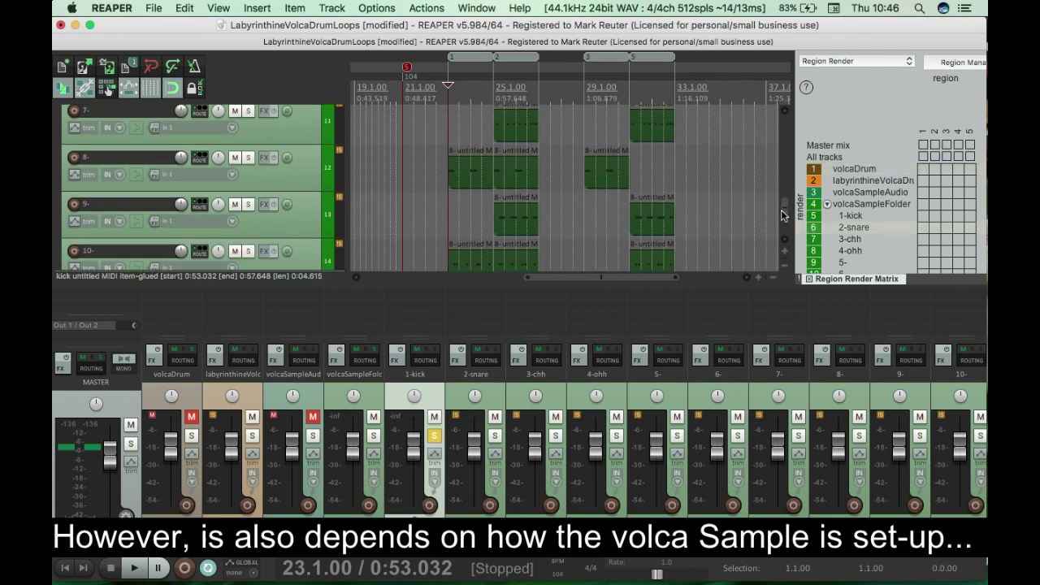
pyautogui.scroll(1, 782, 216)
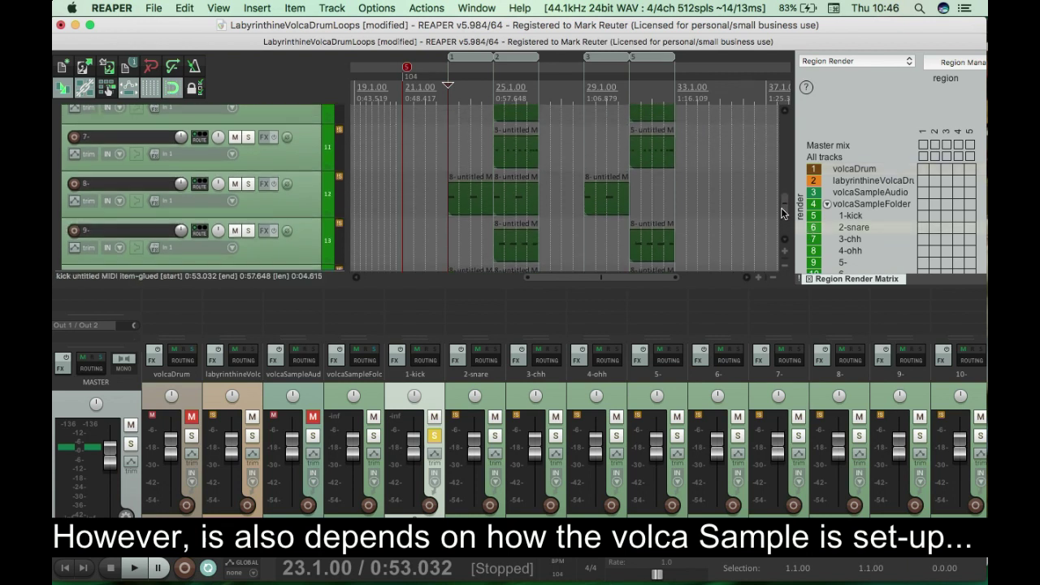
pyautogui.click(249, 185)
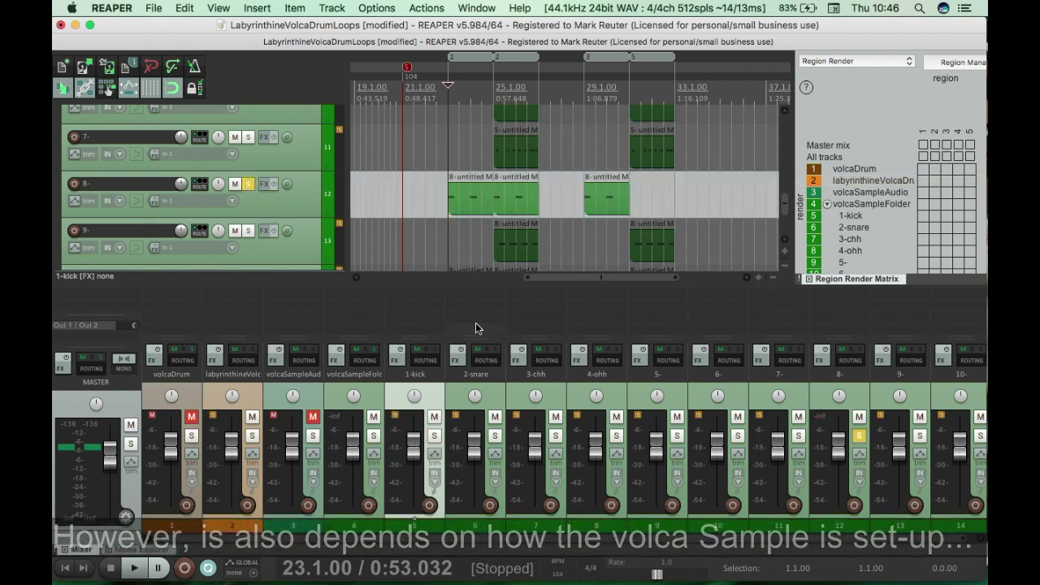
pyautogui.press('space')
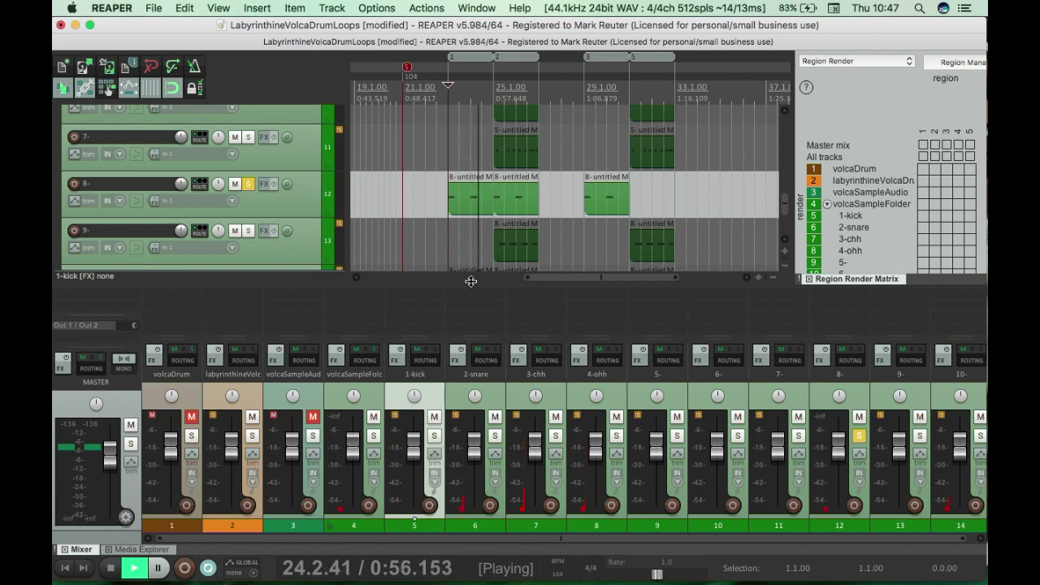
# - Stop playback and audition the soloed 8- track from measure 29
pyautogui.press('space')
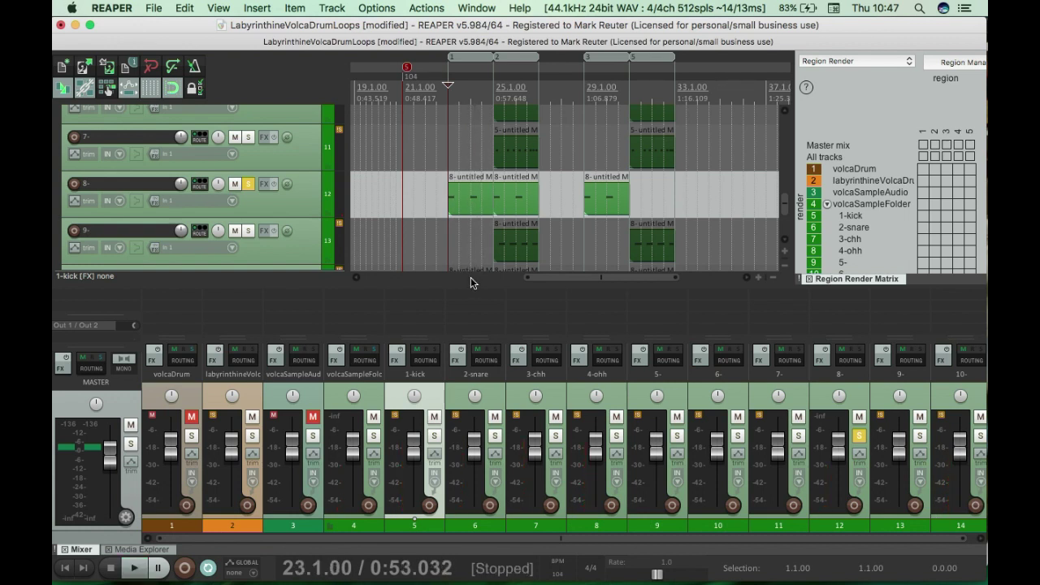
pyautogui.click(582, 84)
pyautogui.moveTo(785, 207); pyautogui.dragTo(802, 220)
pyautogui.press('space')
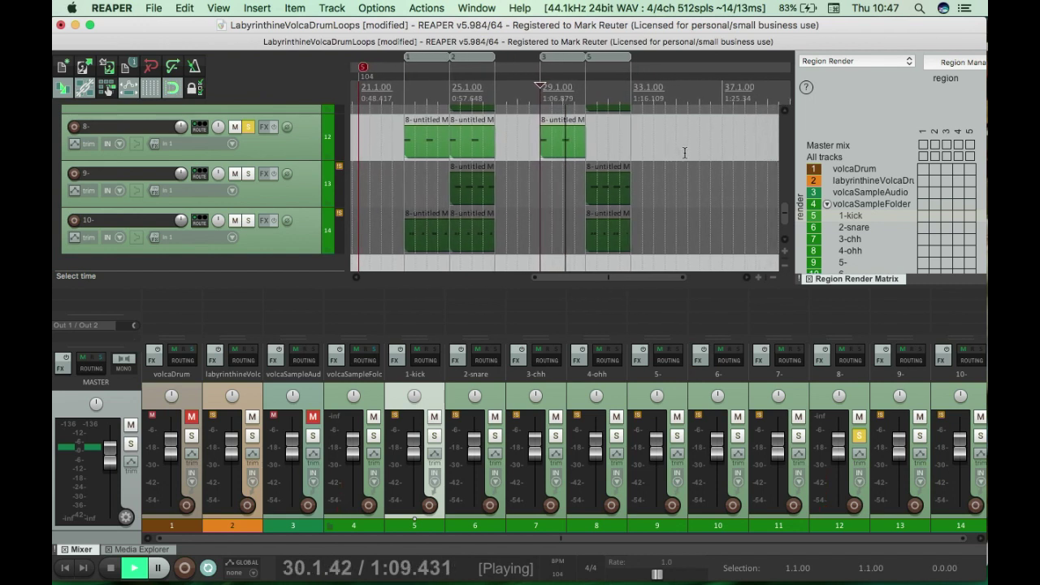
pyautogui.press('space')
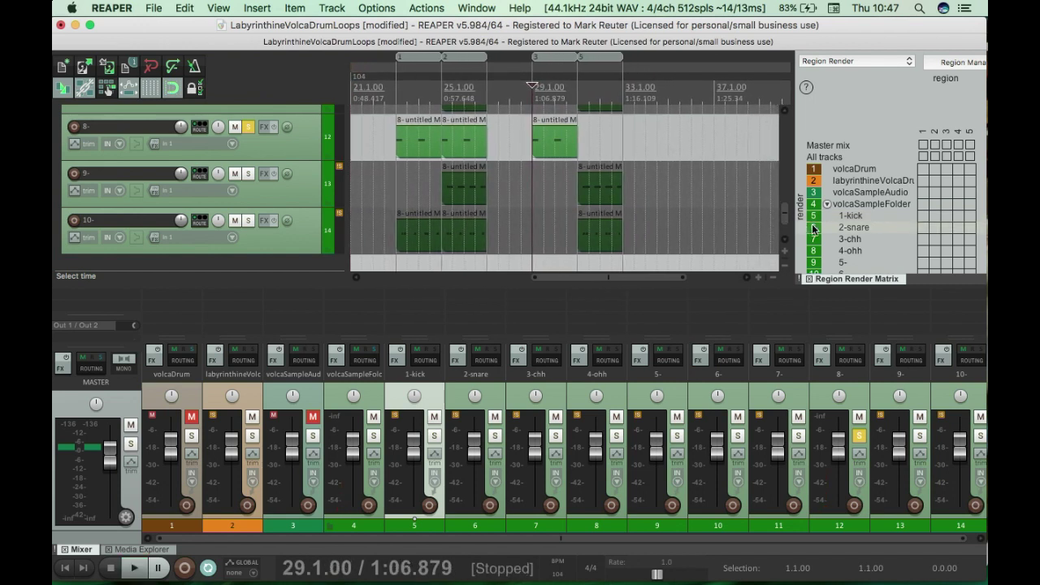
# - Select the time range of region 5, measures 31 to 33, and audition it with the 8- track soloed and unsoloed
pyautogui.moveTo(785, 213); pyautogui.dragTo(786, 182)
pyautogui.click(460, 58)
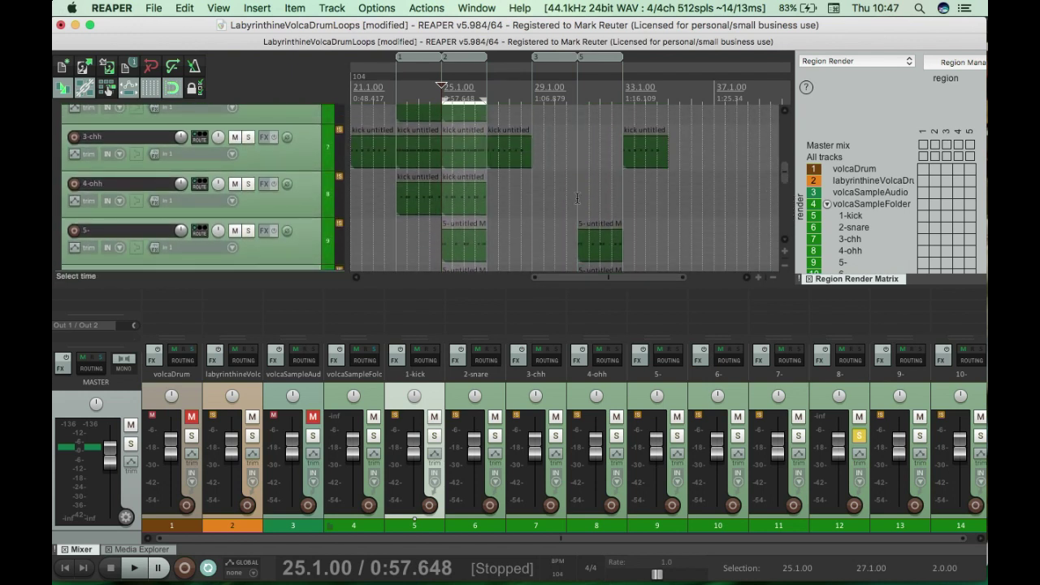
pyautogui.moveTo(790, 183); pyautogui.dragTo(788, 163)
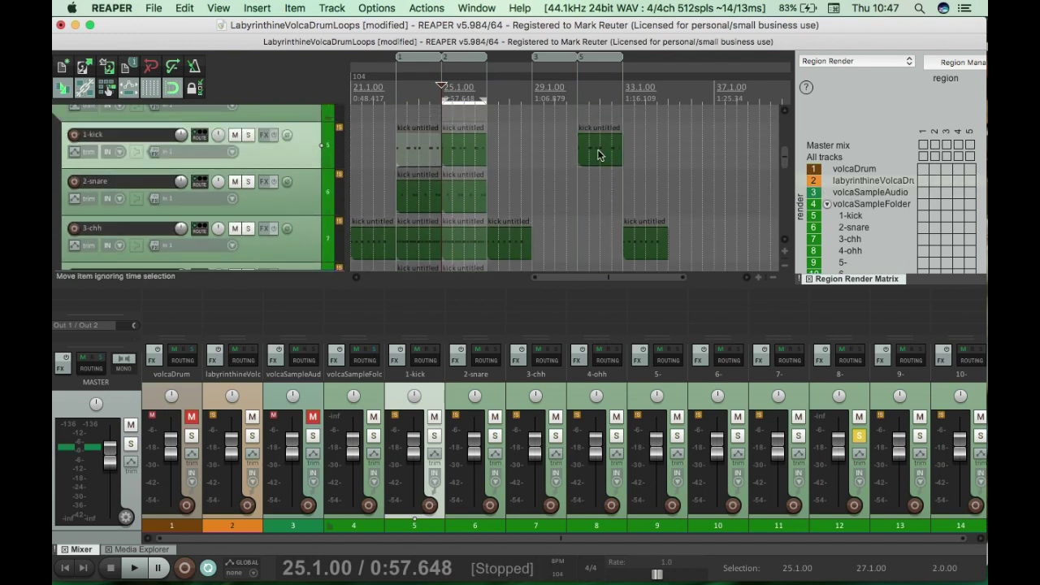
pyautogui.click(578, 82)
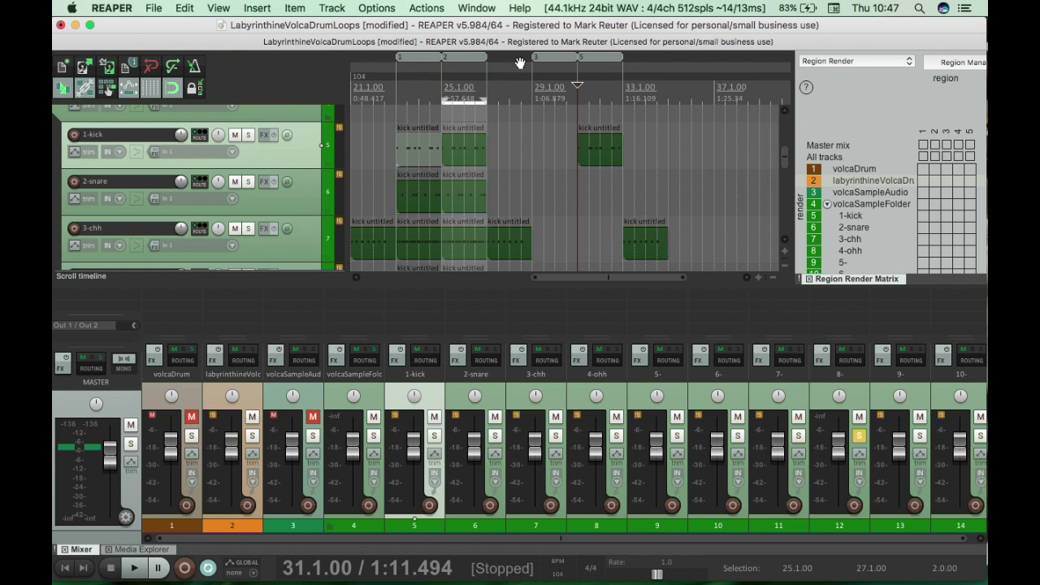
pyautogui.click(520, 63)
pyautogui.click(599, 57)
pyautogui.press('space')
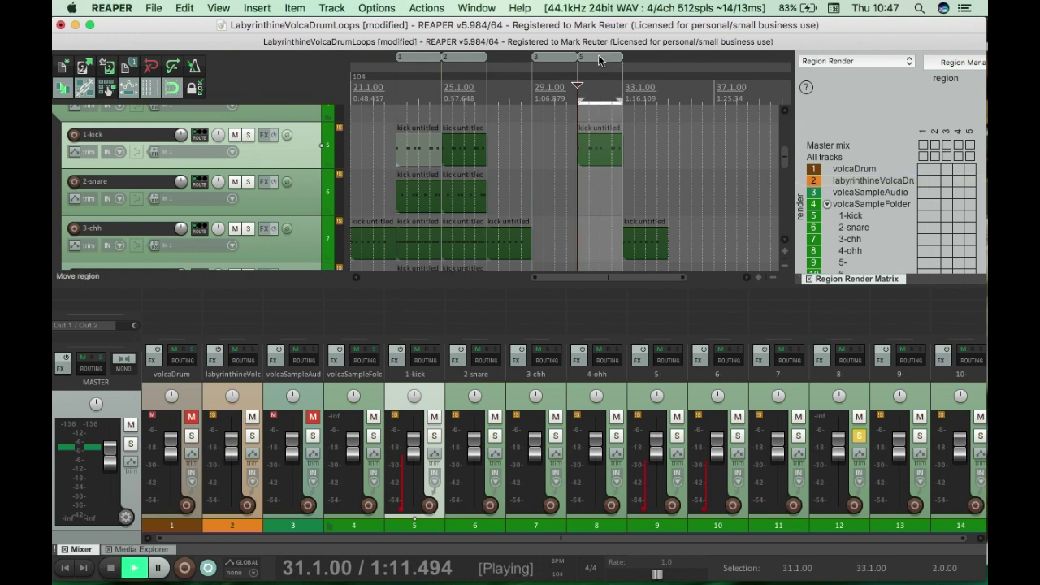
pyautogui.press('space')
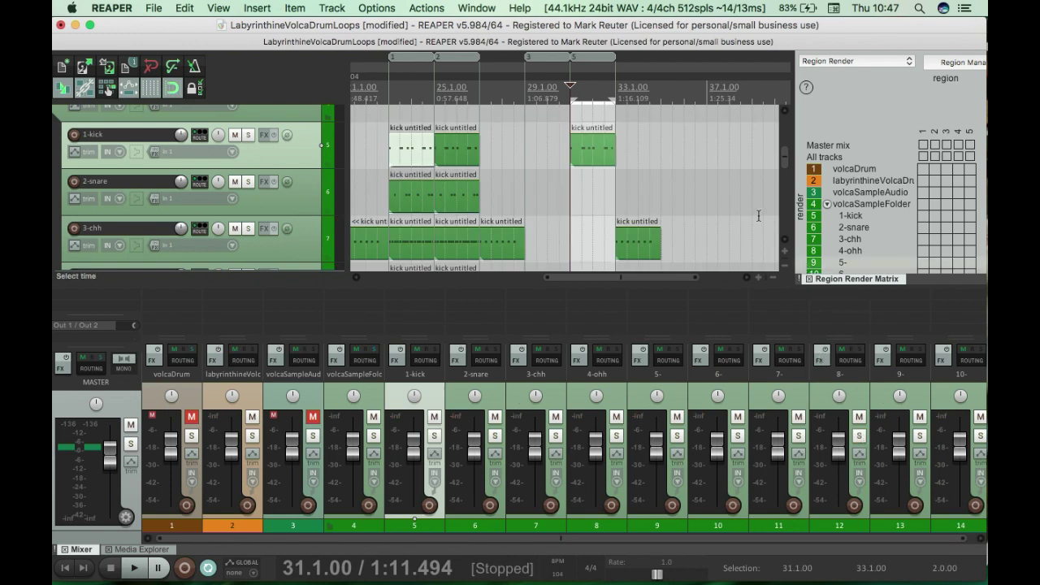
pyautogui.press('space')
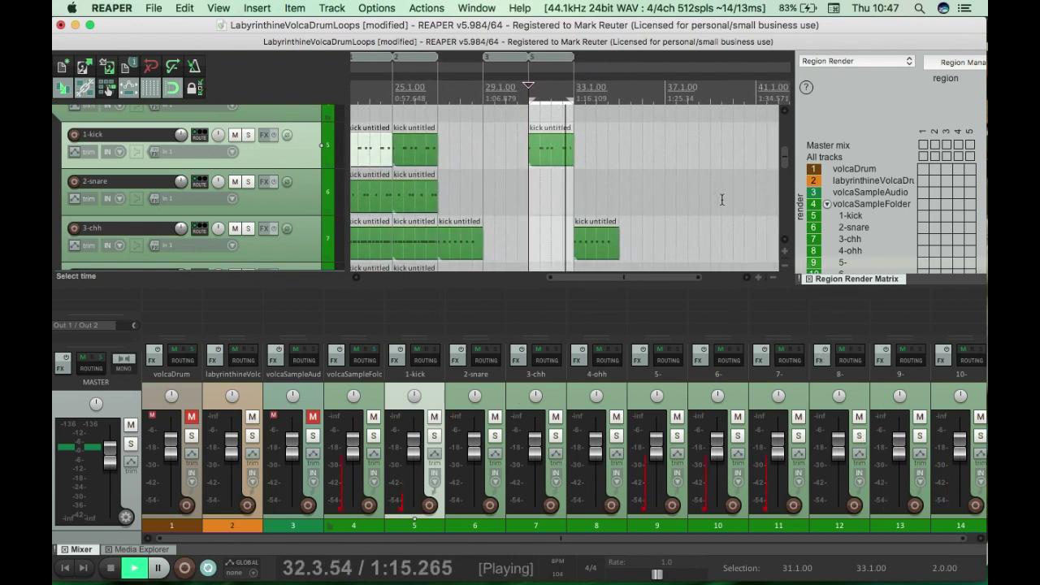
pyautogui.press('space')
# - Select the time range of region 2, measures 25 to 27, and audition it with all the MIDI tracks
pyautogui.moveTo(607, 278); pyautogui.dragTo(571, 277)
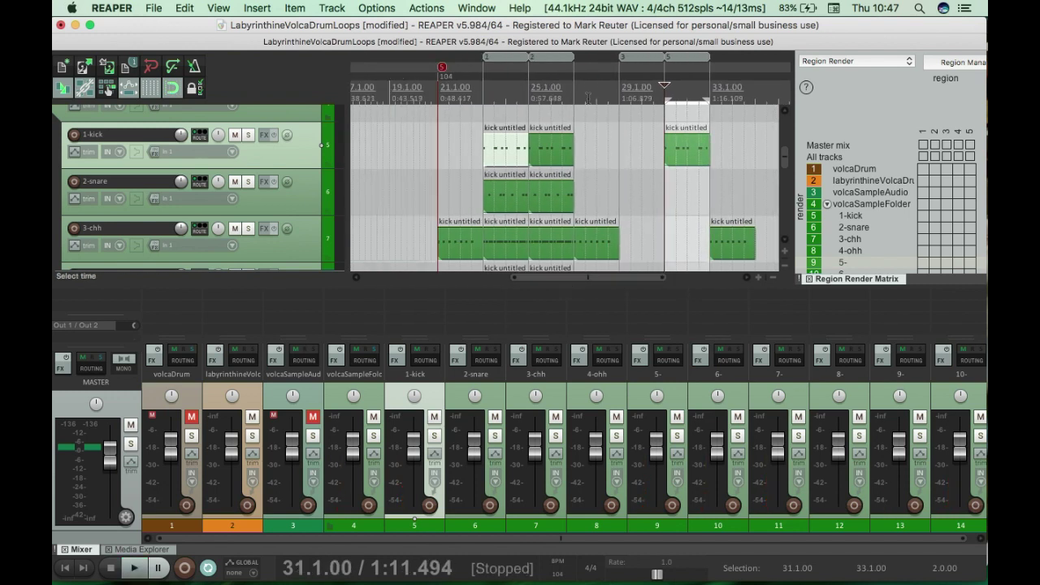
pyautogui.click(547, 62)
pyautogui.press('space')
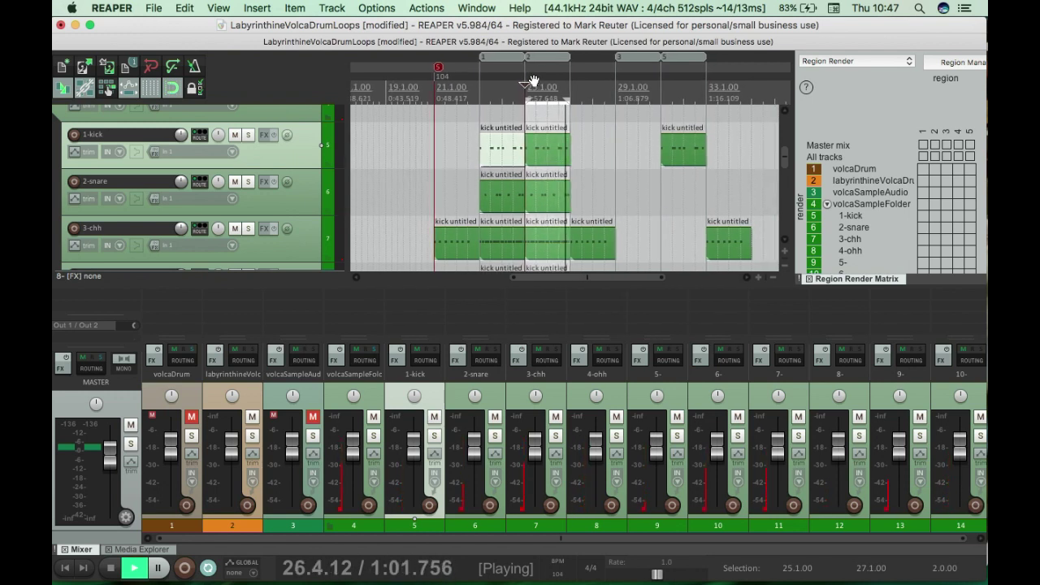
pyautogui.press('space')
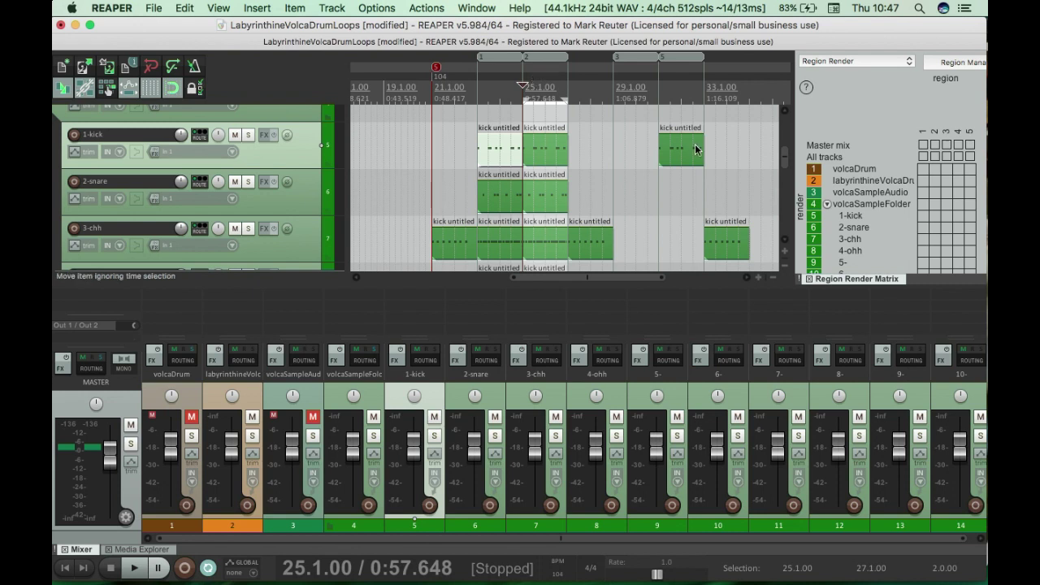
# - Solo tracks 9- and 10- and audition them over region 2
pyautogui.moveTo(785, 158); pyautogui.dragTo(788, 211)
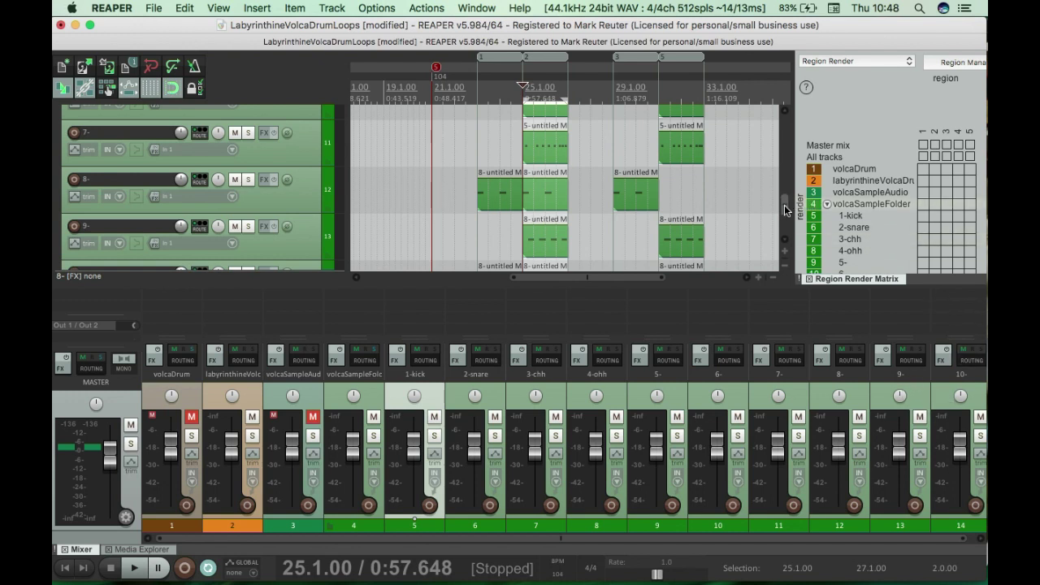
pyautogui.moveTo(785, 210); pyautogui.dragTo(787, 122)
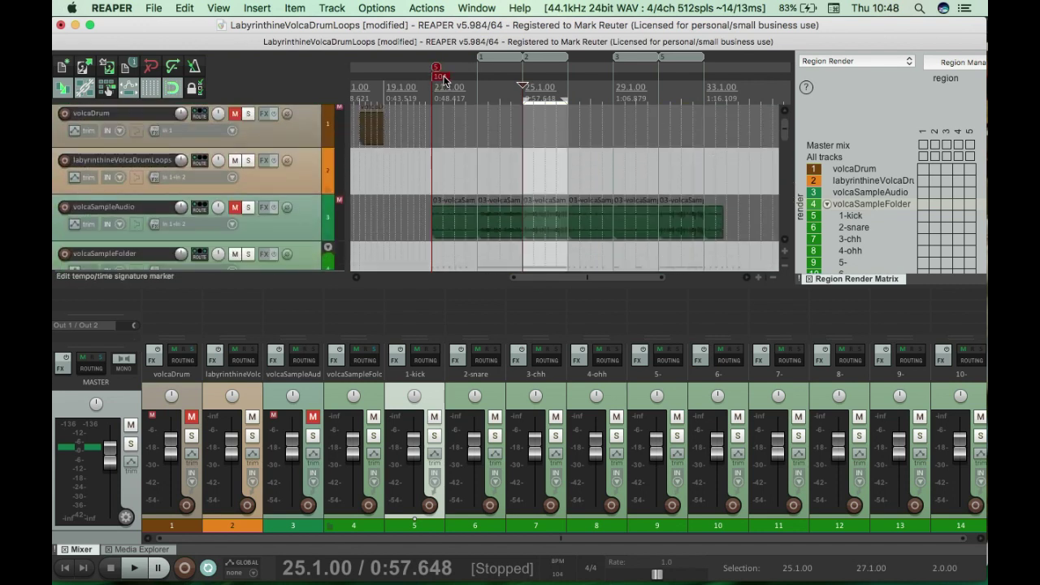
pyautogui.moveTo(785, 126); pyautogui.dragTo(787, 224)
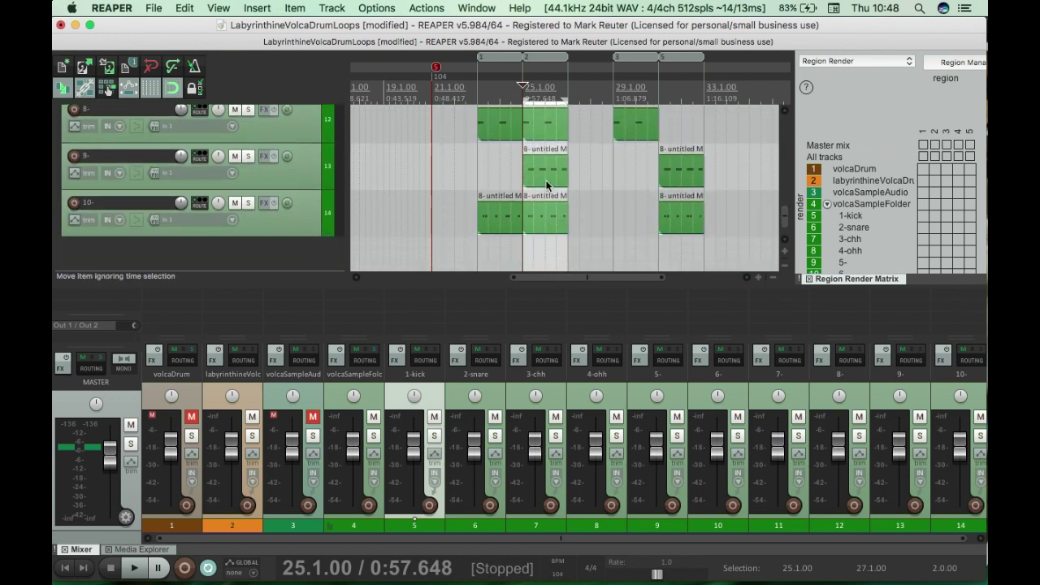
pyautogui.click(249, 157)
pyautogui.click(248, 203)
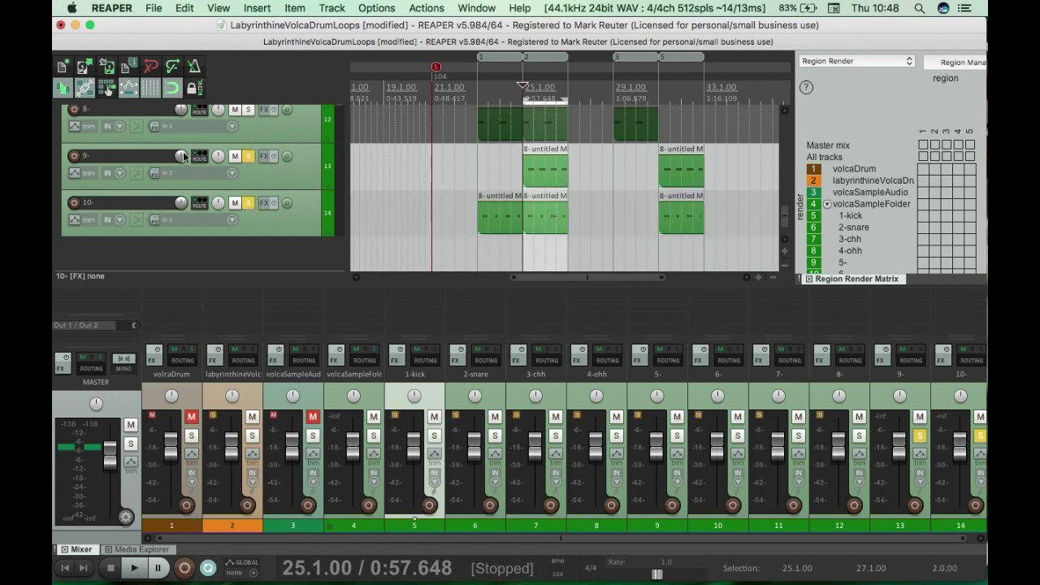
pyautogui.press('space')
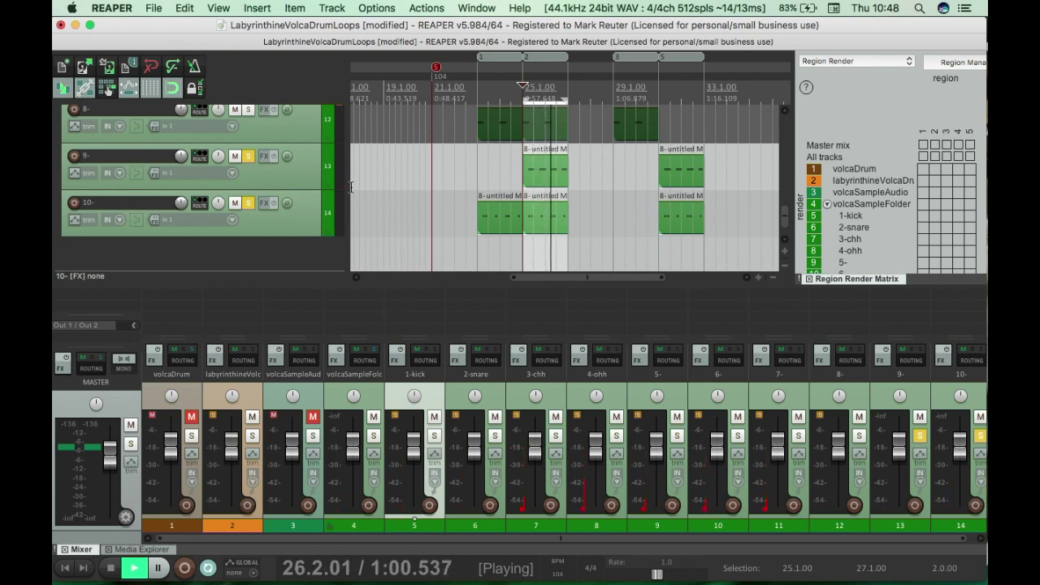
pyautogui.press('space')
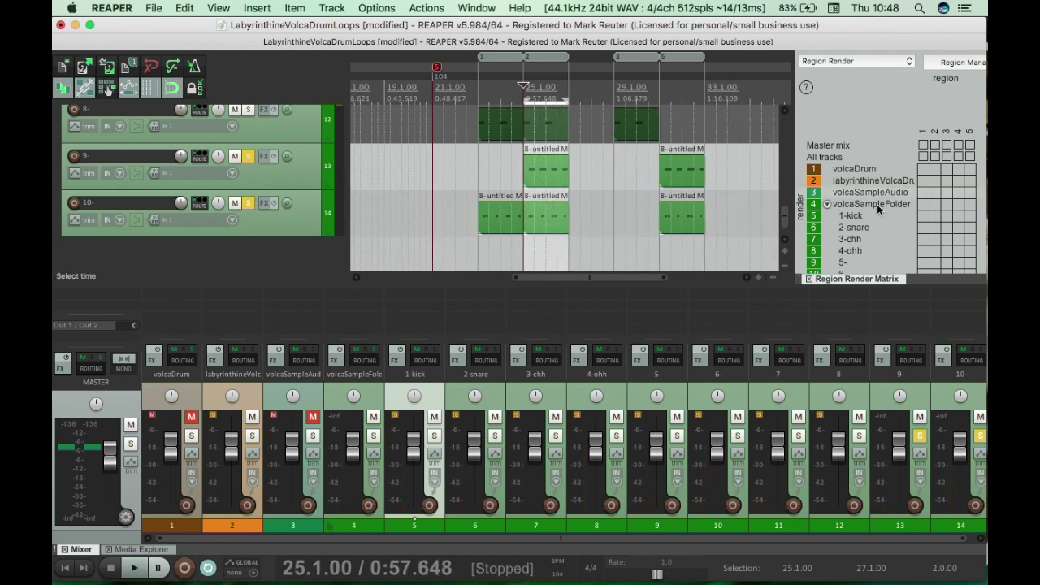
# - Copy the 9- and 10- track items at measure 31 to measure 33
pyautogui.click(678, 172)
pyautogui.click(684, 234)
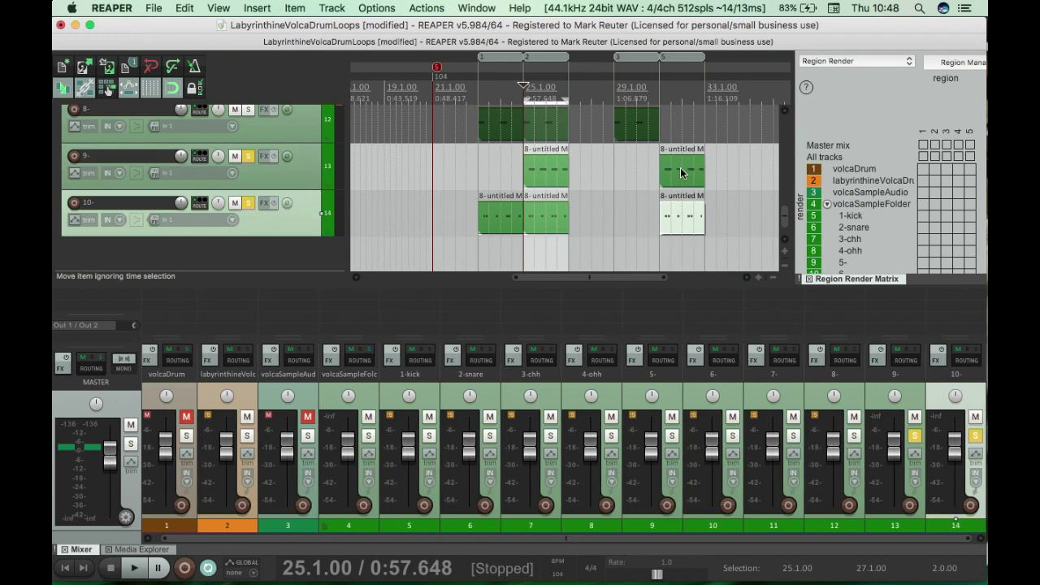
pyautogui.click(681, 176)
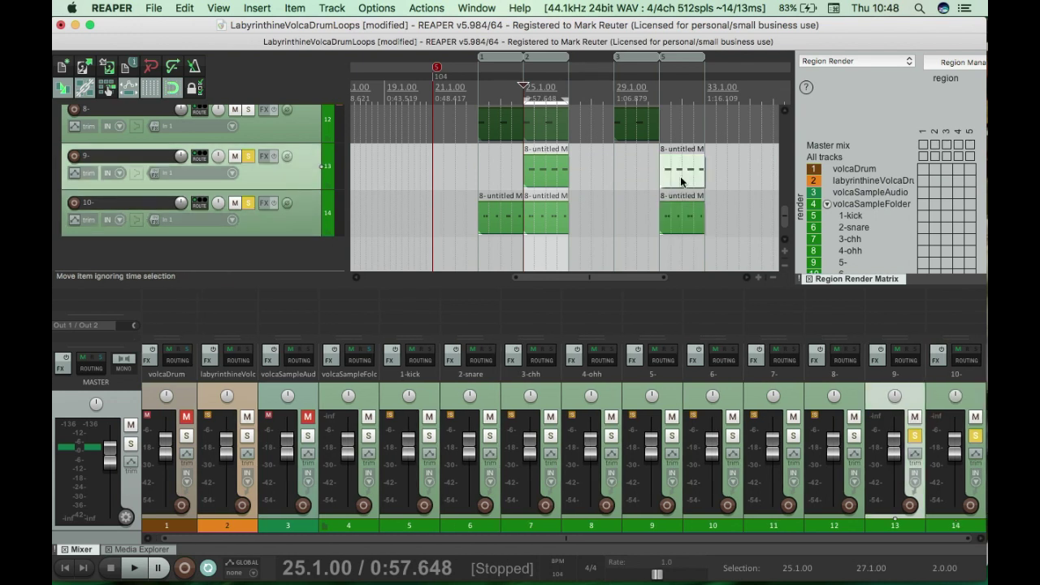
pyautogui.keyDown('ctrl'); pyautogui.click(684, 223); pyautogui.keyUp('ctrl')
pyautogui.moveTo(684, 224); pyautogui.dragTo(729, 224)
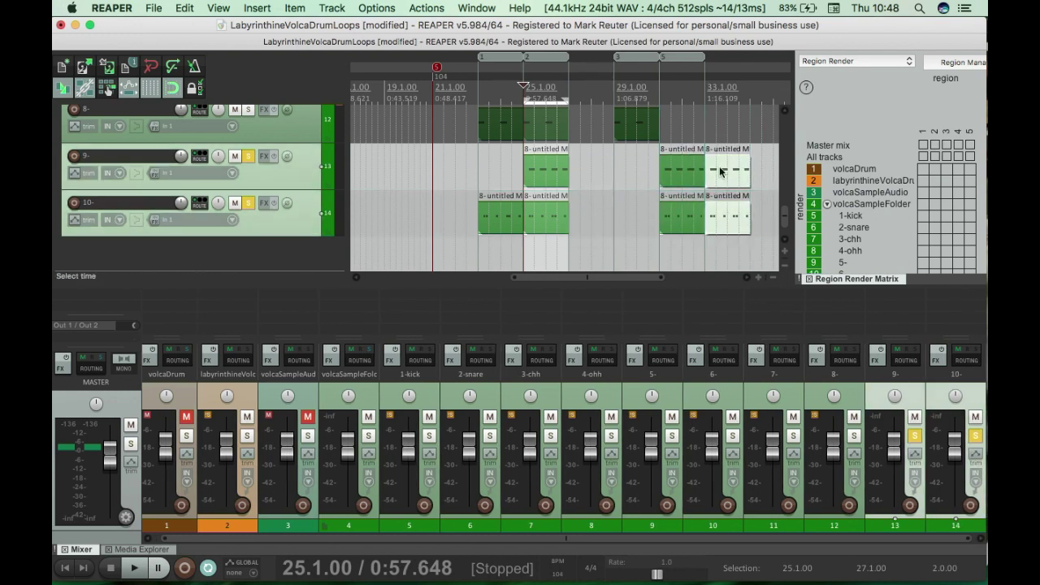
# - In the copied 9- item, add G#3 notes to fill the gaps between 33.3 and 34.2, and close the MIDI editor
pyautogui.doubleClick(720, 171)
pyautogui.click(428, 304)
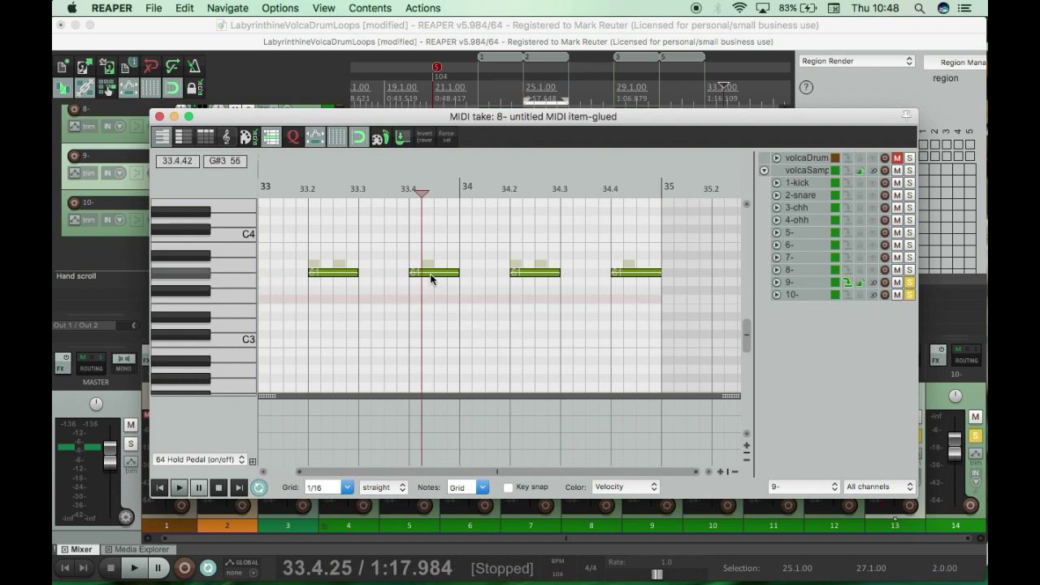
pyautogui.click(382, 273)
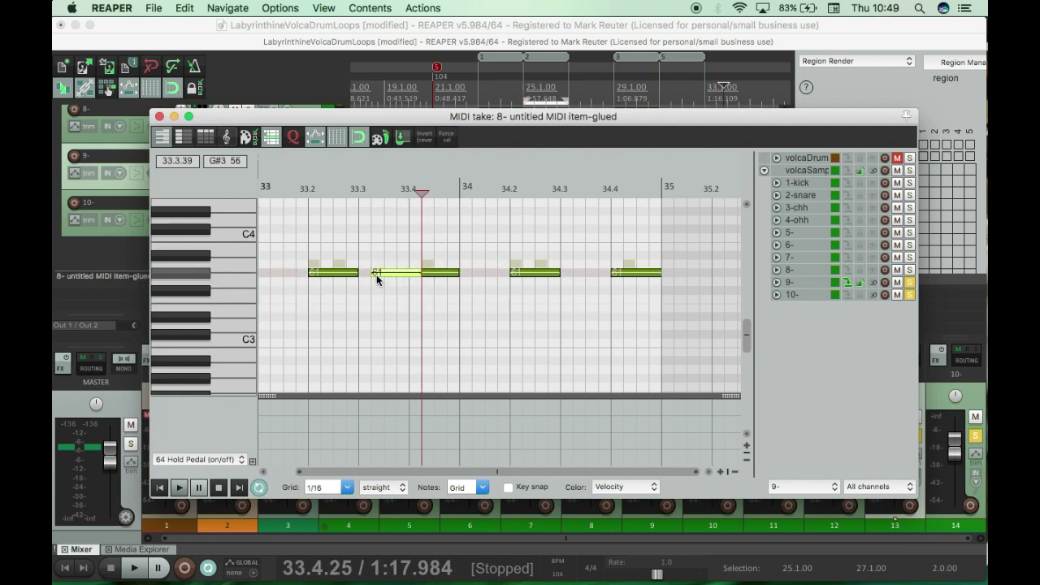
pyautogui.click(524, 278)
pyautogui.click(475, 274)
pyautogui.click(159, 117)
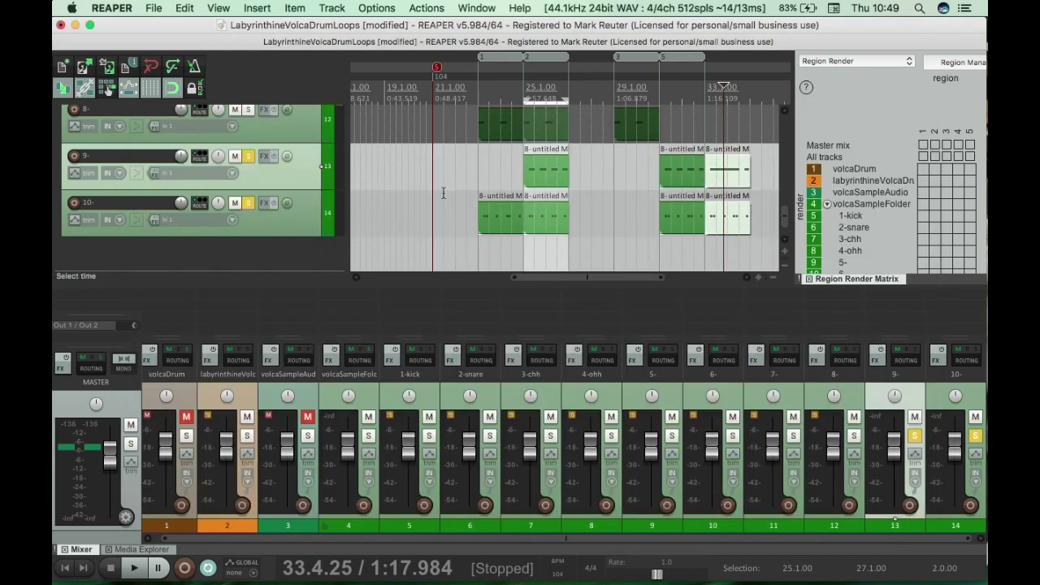
# - In the copied 10- item, add short A3 notes within beats 33.3, 34.1 and 34.3, and close the MIDI editor
pyautogui.doubleClick(715, 220)
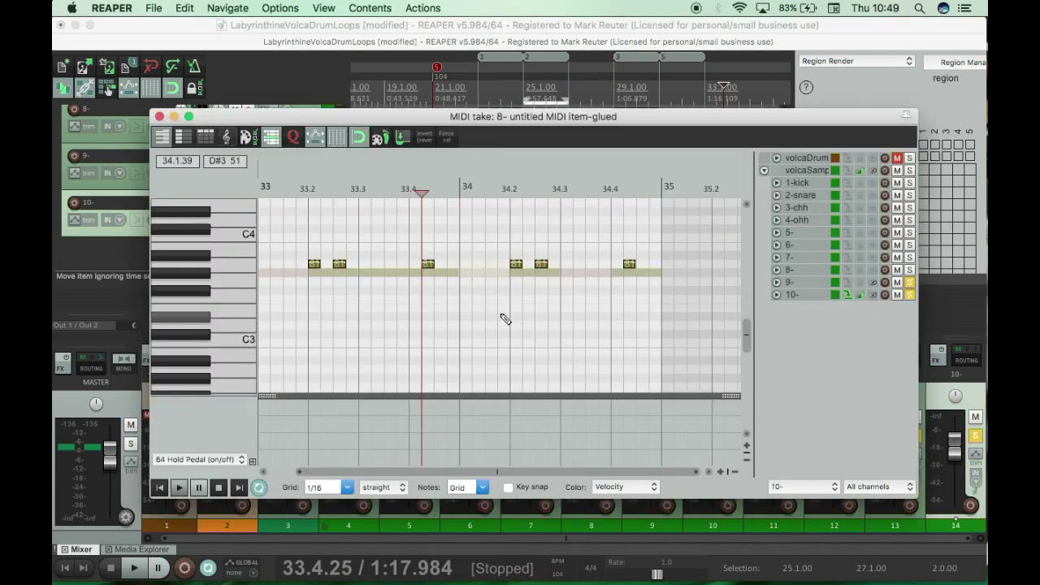
pyautogui.click(515, 264)
pyautogui.click(545, 263)
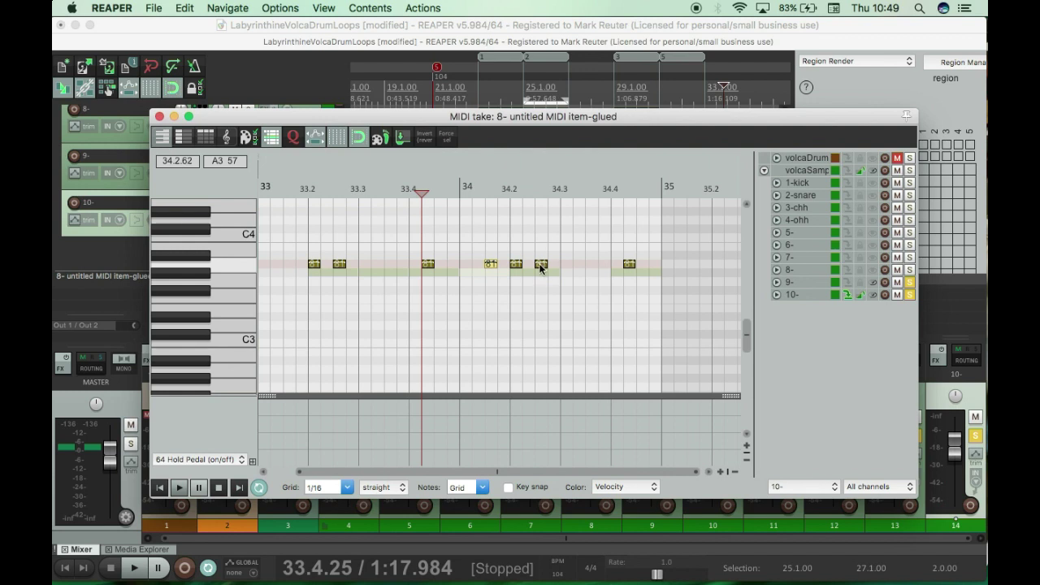
pyautogui.click(567, 264)
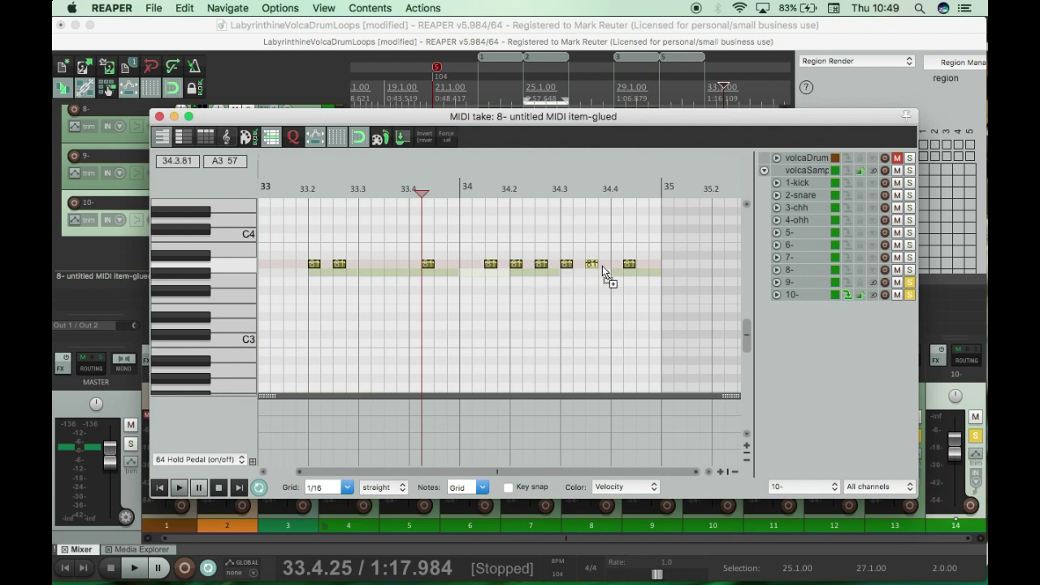
pyautogui.click(378, 264)
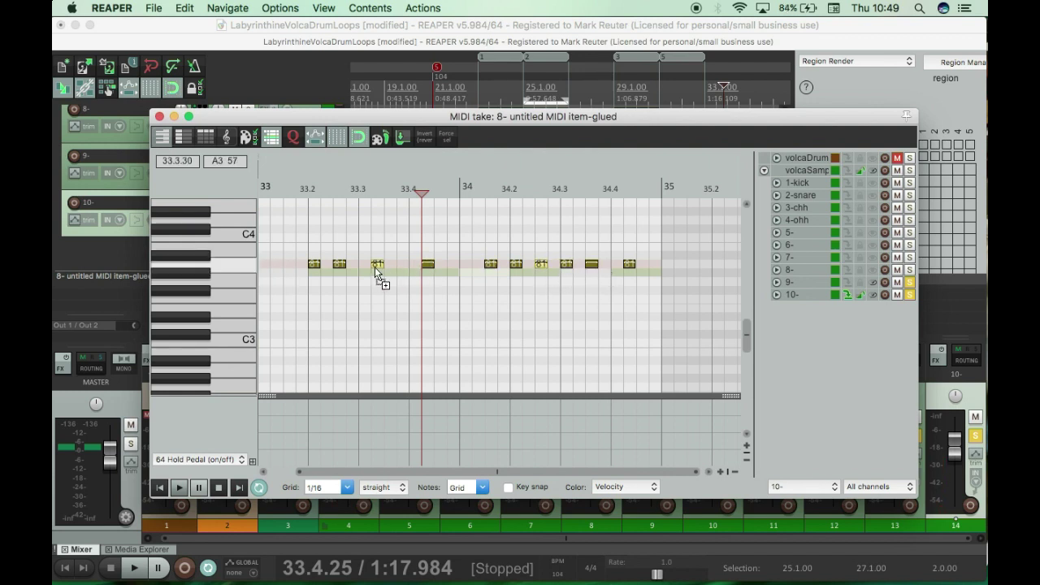
pyautogui.click(159, 116)
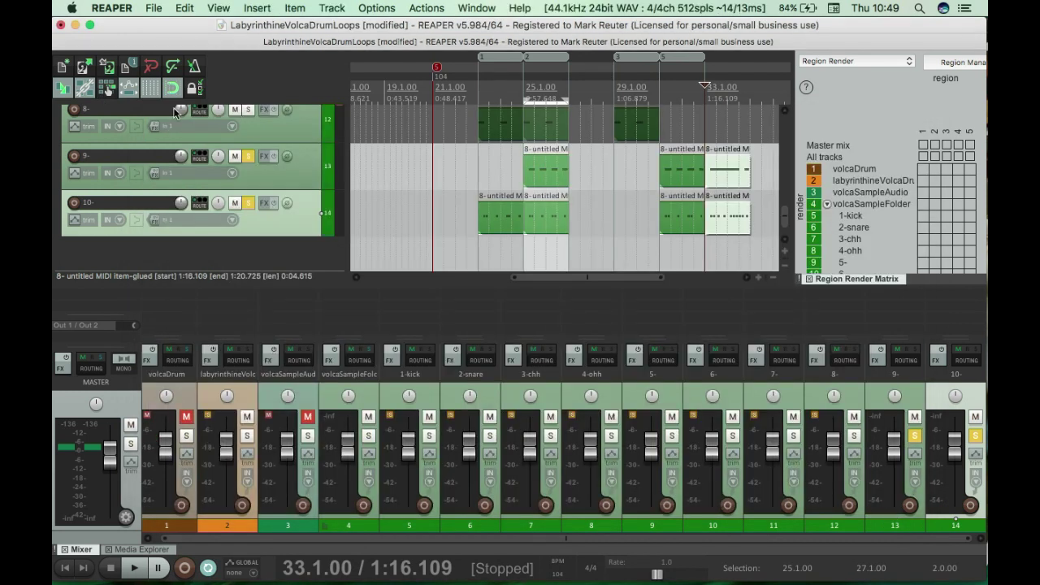
# - Audition the edited 9- and 10- items from measure 33 and remove the solo from both tracks
pyautogui.press('space')
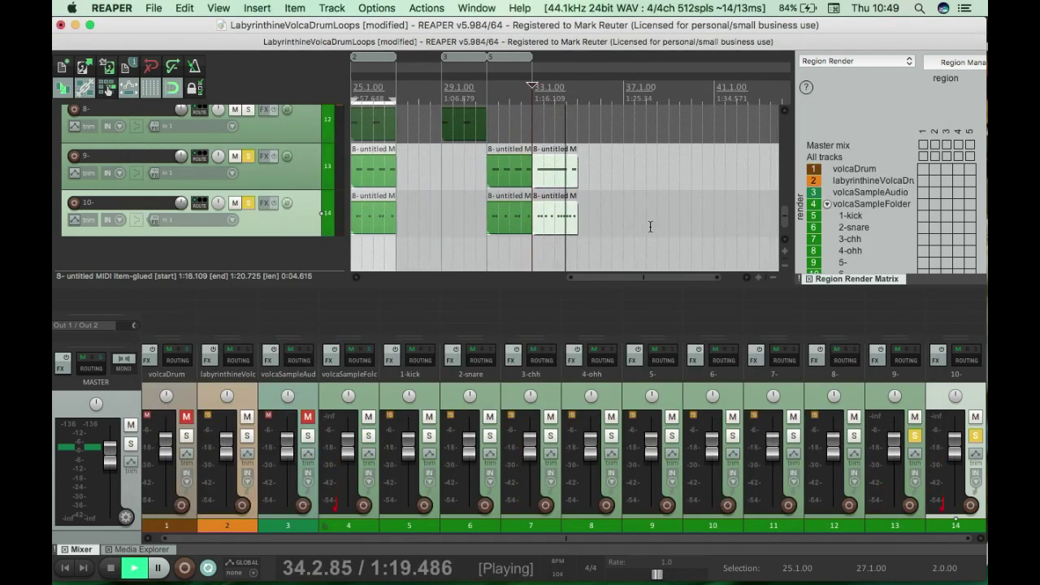
pyautogui.press('space')
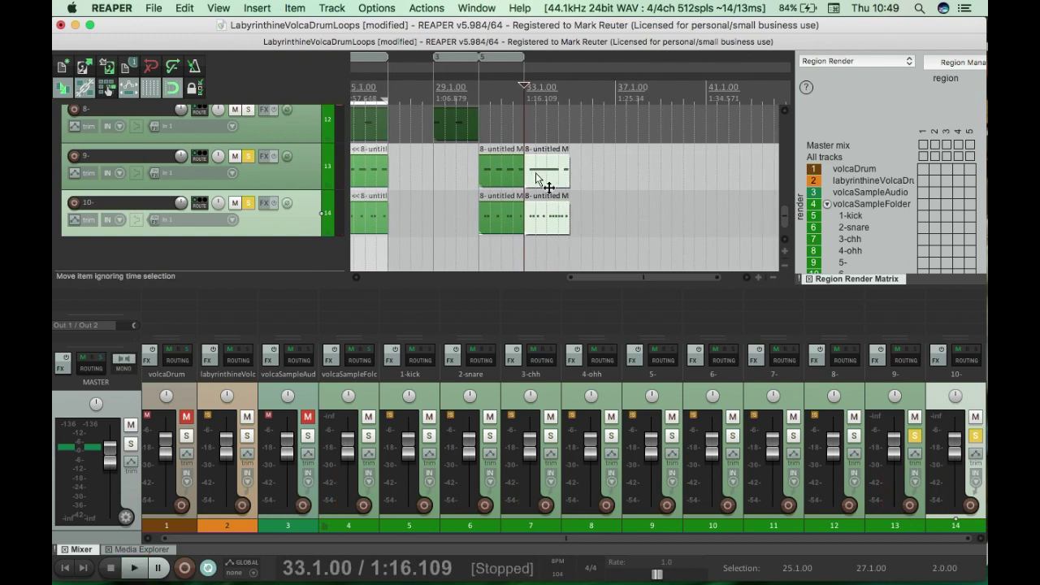
pyautogui.click(310, 189)
pyautogui.click(249, 156)
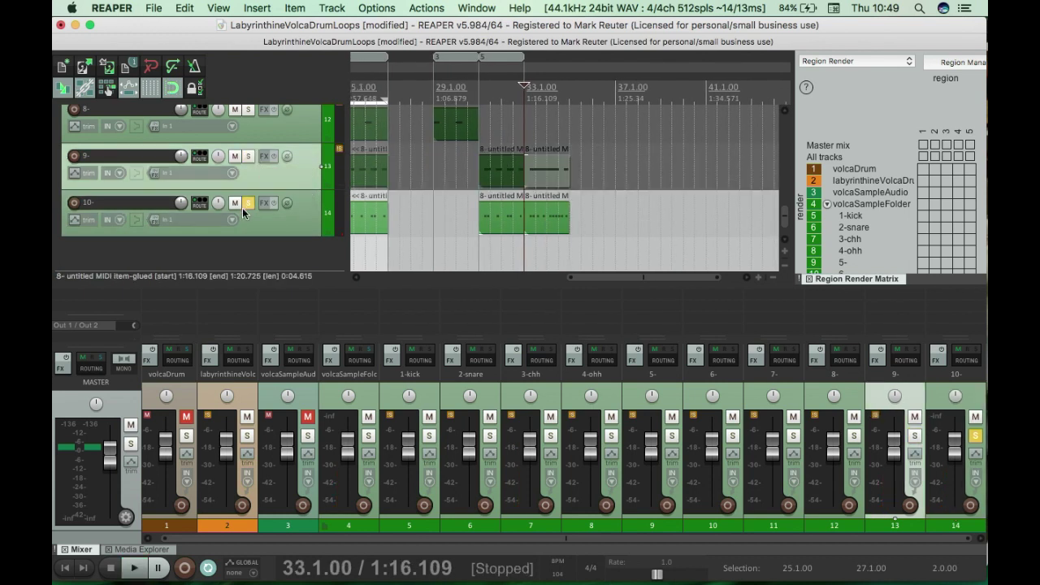
pyautogui.click(248, 203)
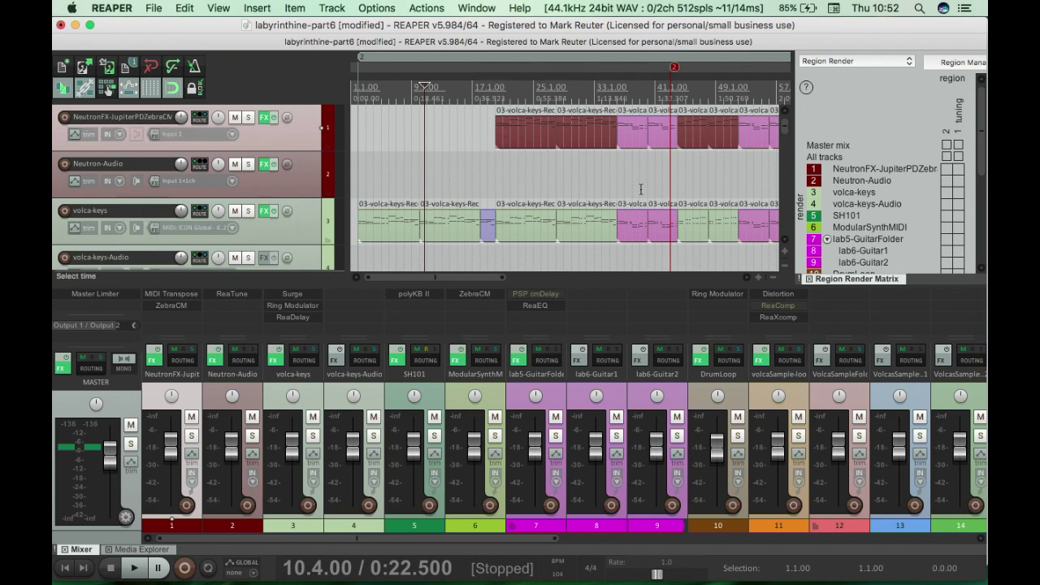
# - Solo the lab5-GuitarFolder track, audition it from measure 2, and remove the solo
pyautogui.scroll(-5, 785, 146)
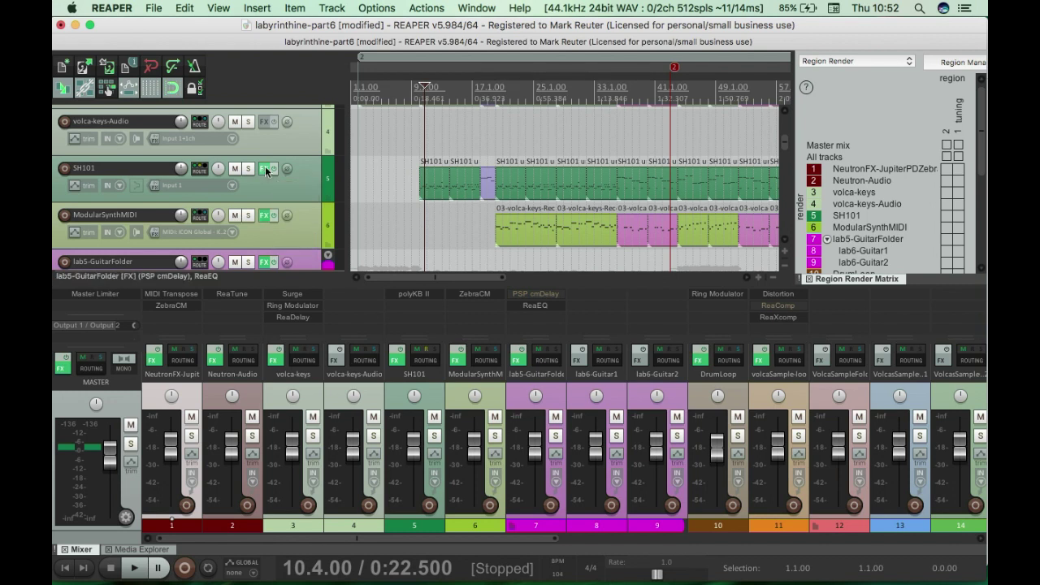
pyautogui.moveTo(787, 150); pyautogui.dragTo(786, 157)
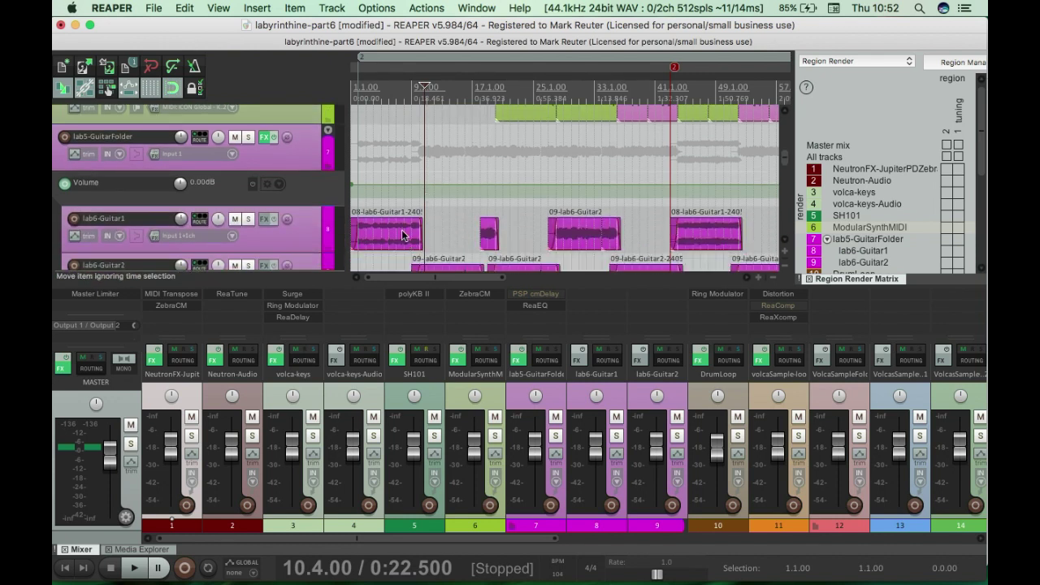
pyautogui.click(248, 136)
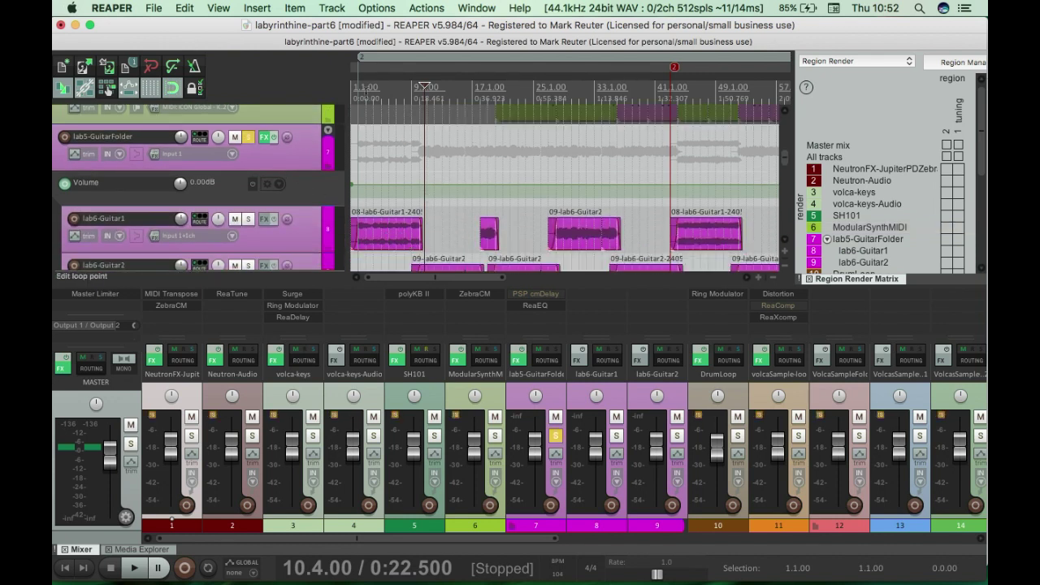
pyautogui.press('Home')
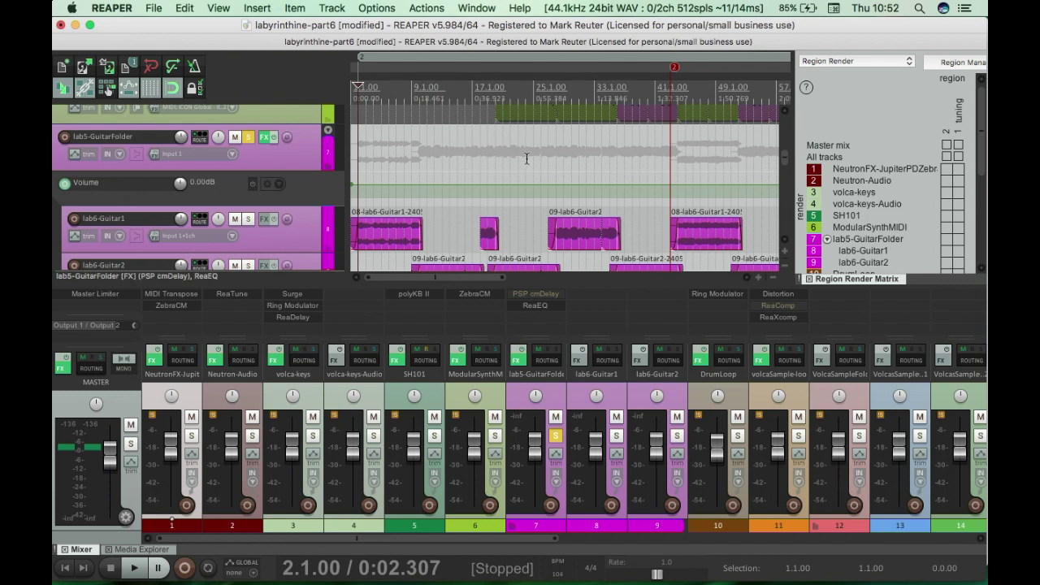
pyautogui.press('space')
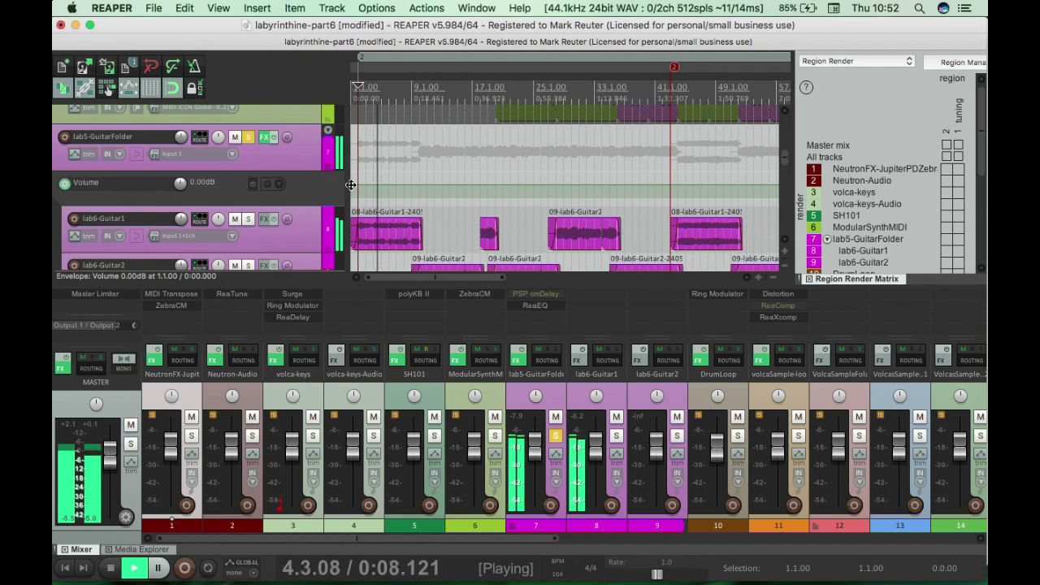
pyautogui.press('space')
pyautogui.click(247, 138)
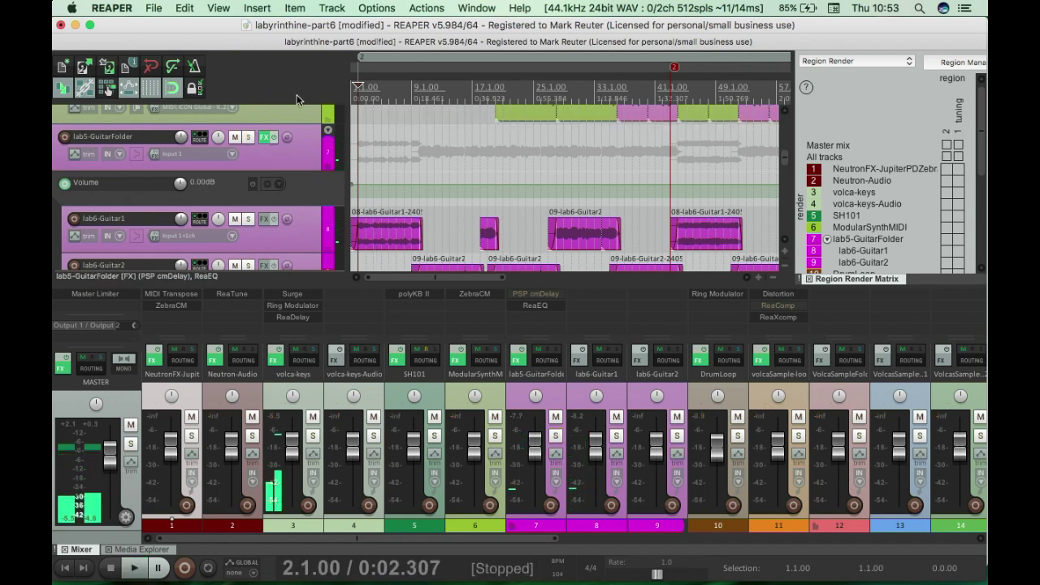
# - Solo the DrumLoop track, audition it from measure 4, and remove the solo
pyautogui.moveTo(782, 161); pyautogui.dragTo(785, 182)
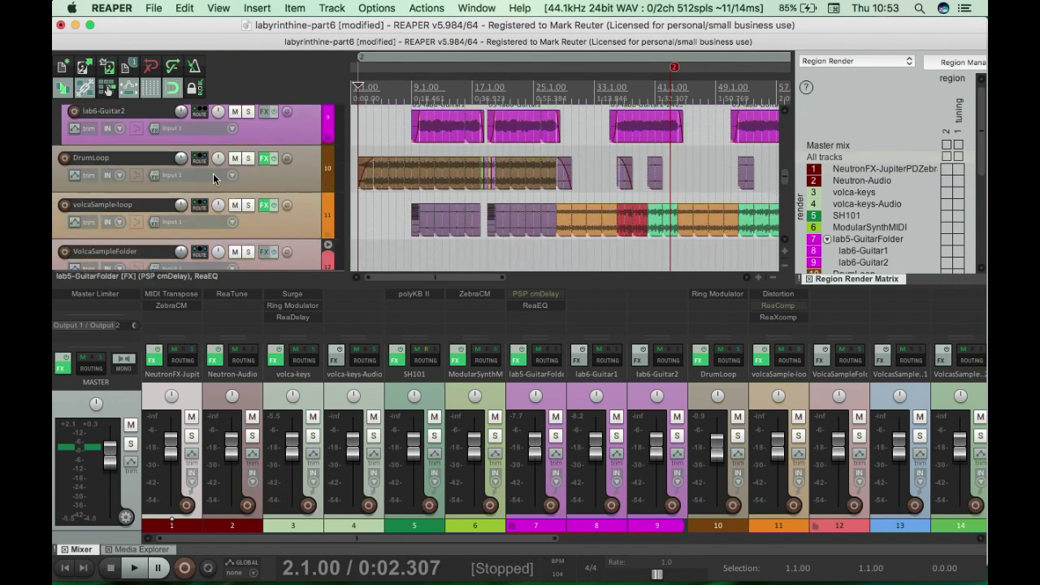
pyautogui.click(374, 207)
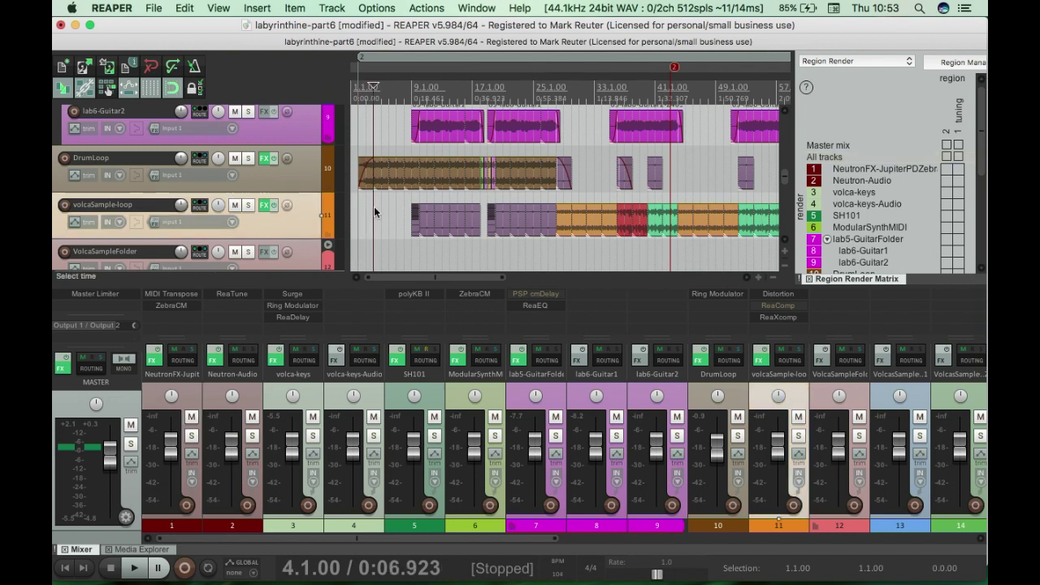
pyautogui.scroll(6, 374, 206)
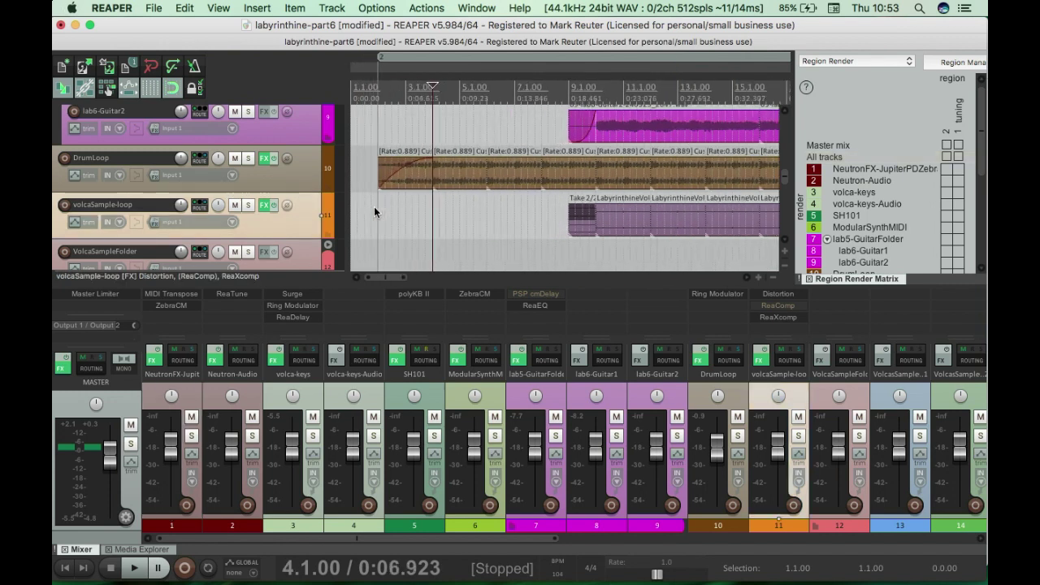
pyautogui.click(249, 159)
pyautogui.press('space')
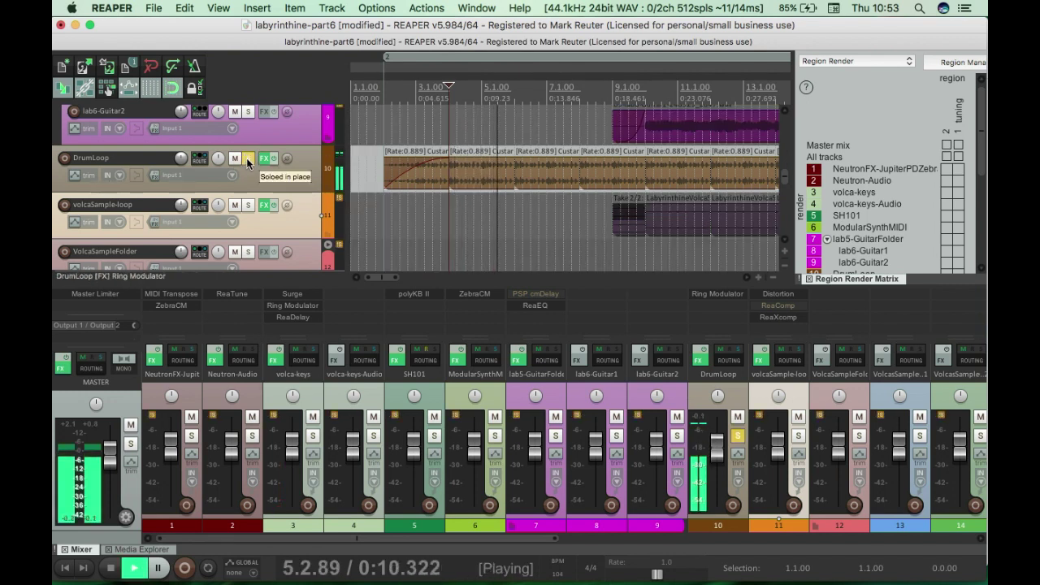
pyautogui.press('space')
pyautogui.click(248, 159)
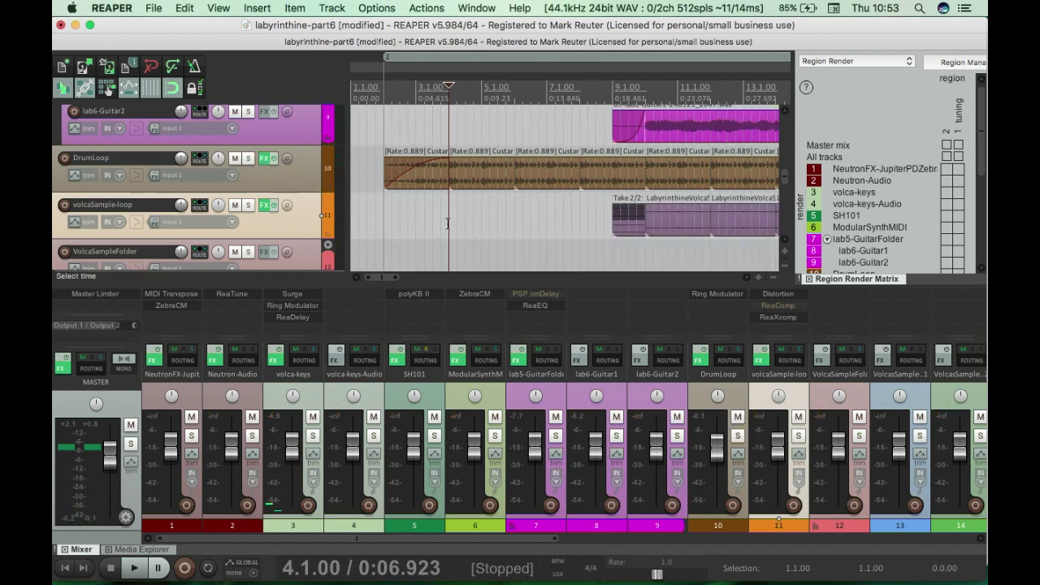
# - Solo the volcaSample-loop track and audition it from measure 10 and from measure 28
pyautogui.click(248, 206)
pyautogui.moveTo(382, 278); pyautogui.dragTo(417, 285)
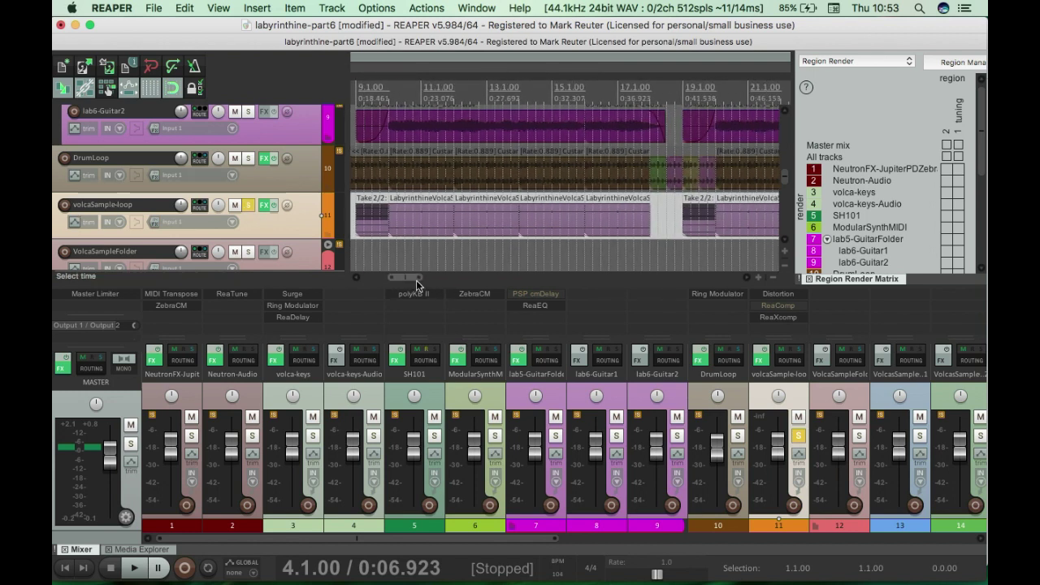
pyautogui.click(390, 243)
pyautogui.press('space')
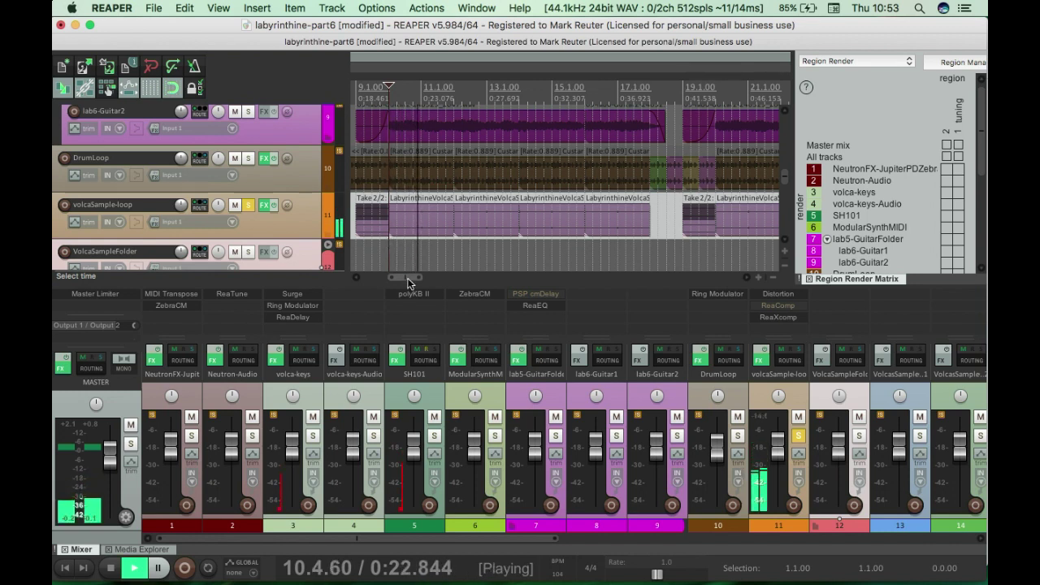
pyautogui.press('space')
pyautogui.moveTo(411, 281); pyautogui.dragTo(458, 279)
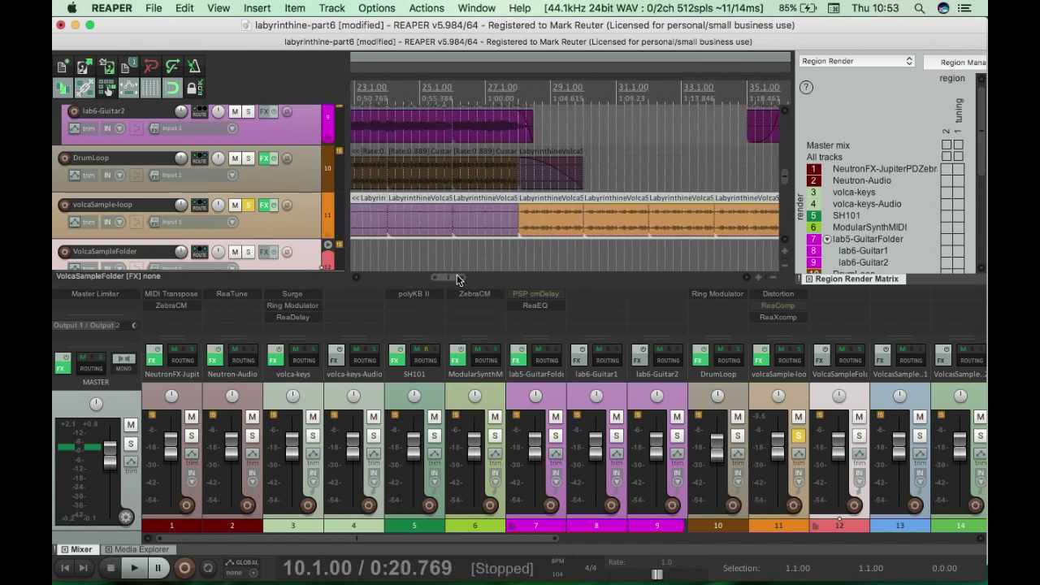
pyautogui.press('space')
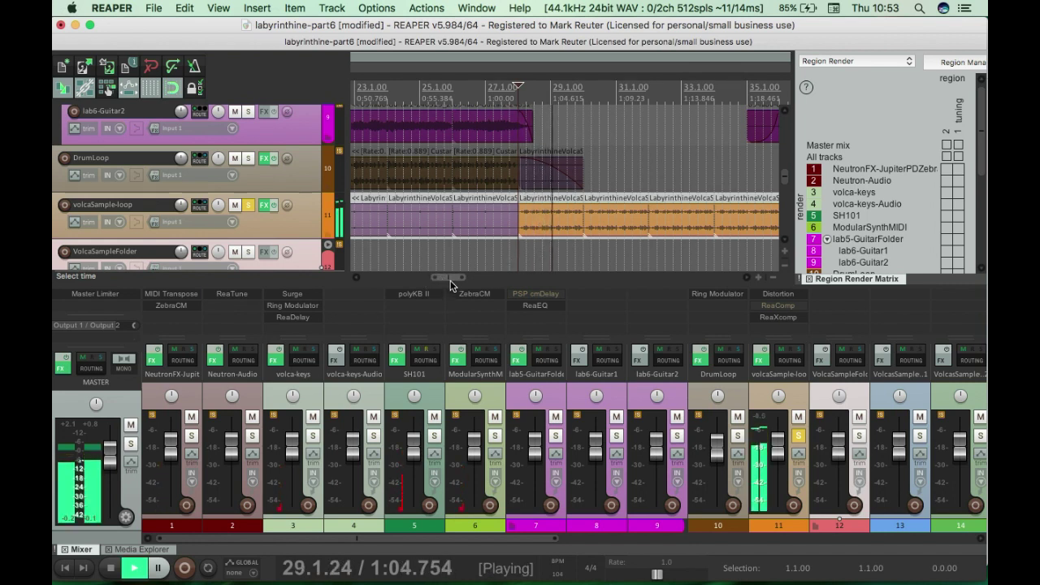
pyautogui.moveTo(443, 282); pyautogui.dragTo(457, 285)
pyautogui.press('space')
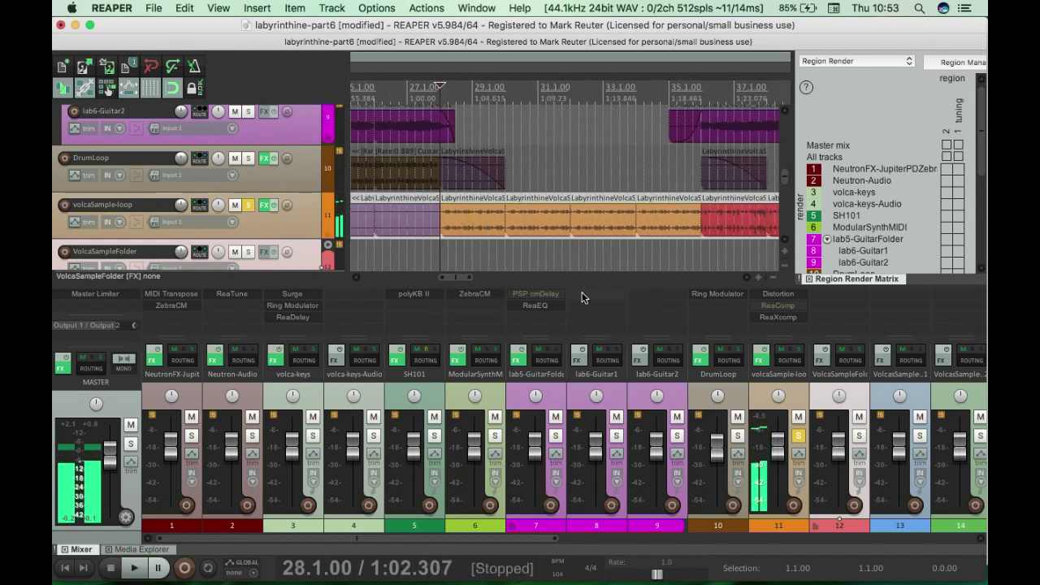
# - Inspect the ReaXcomp and Distortion settings on the volcaSample-loop track, closing each effect window
pyautogui.click(778, 317)
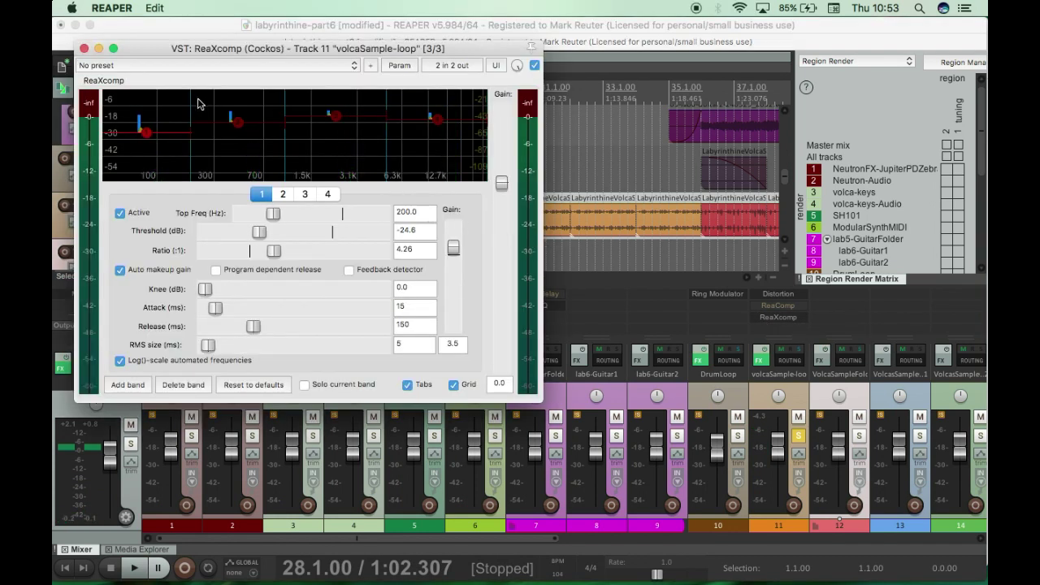
pyautogui.click(84, 49)
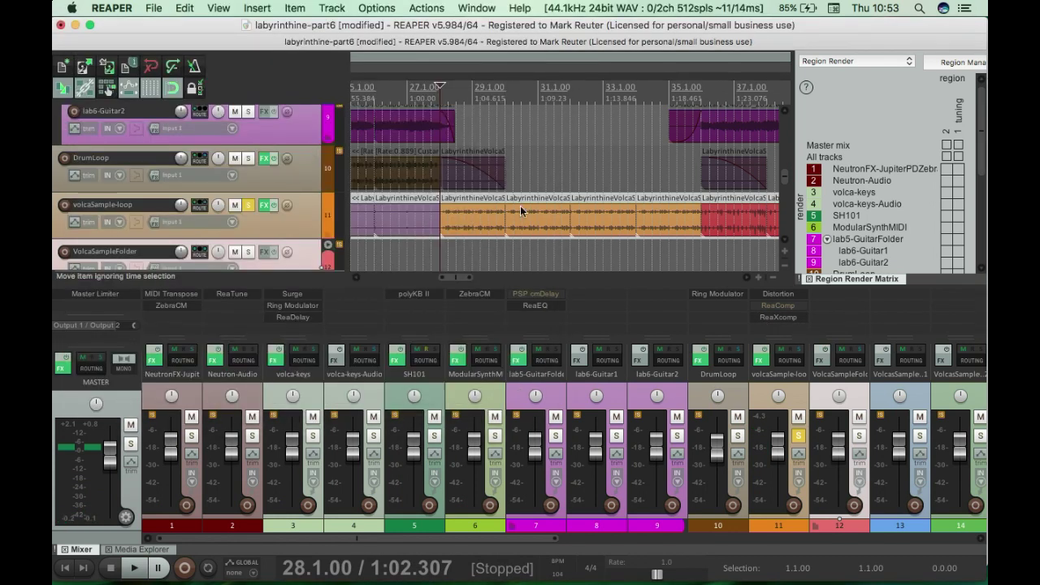
pyautogui.click(773, 295)
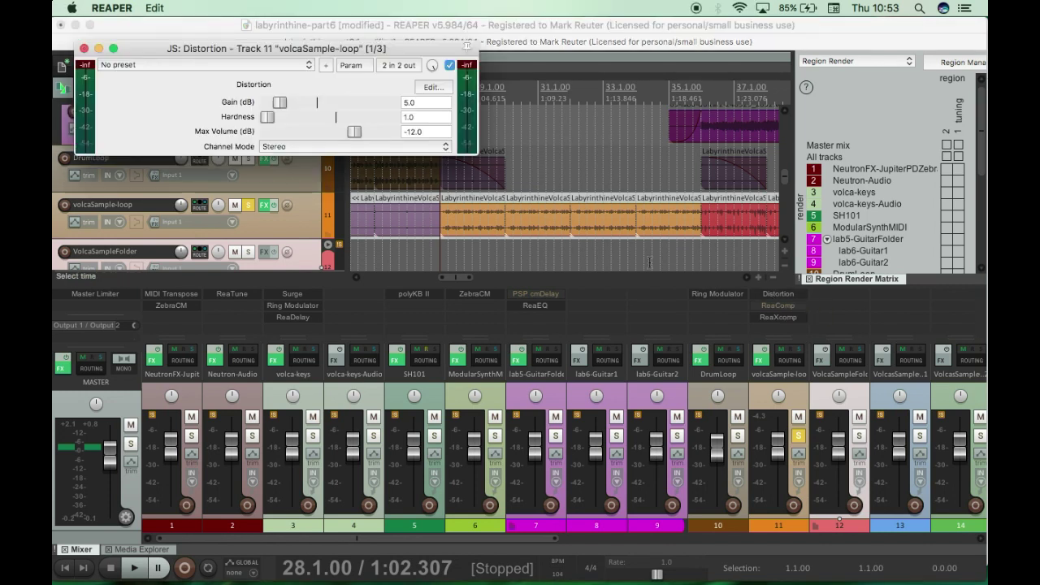
pyautogui.click(84, 49)
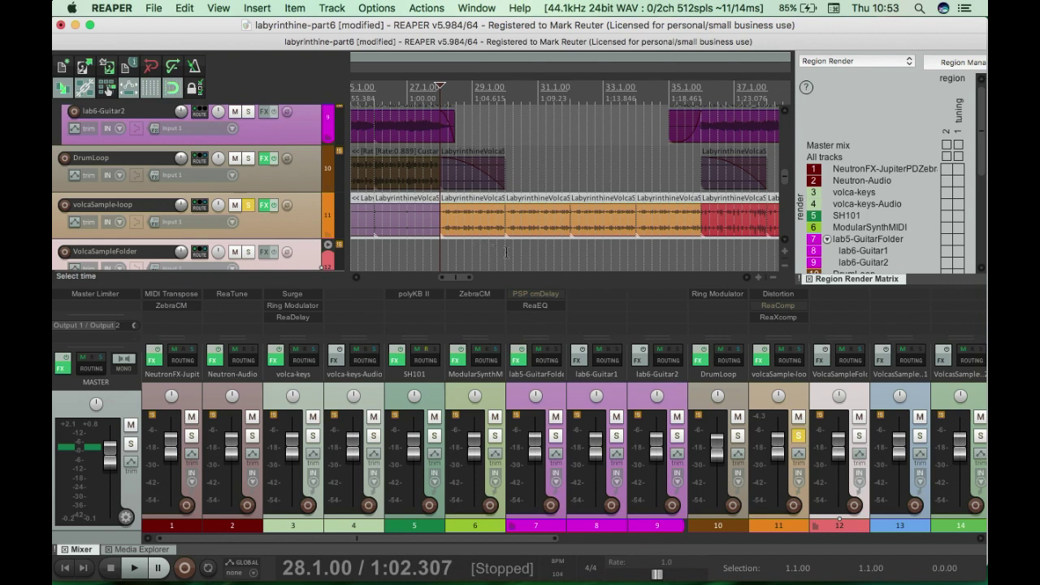
# - Audition the soloed volcaSample-loop track from measure 34 through the red, green and following orange items
pyautogui.click(637, 256)
pyautogui.press('space')
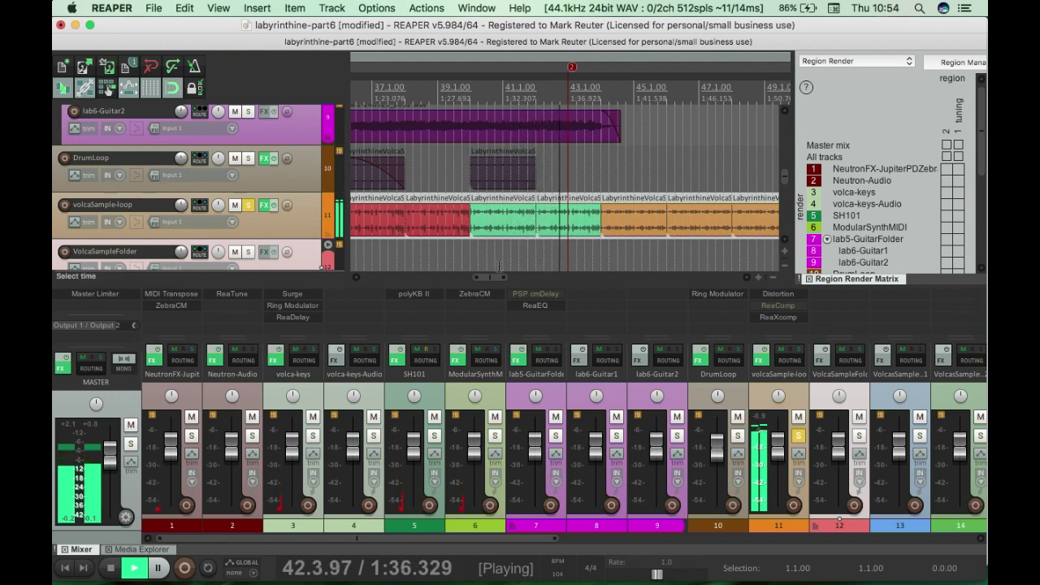
pyautogui.moveTo(499, 276); pyautogui.dragTo(511, 282)
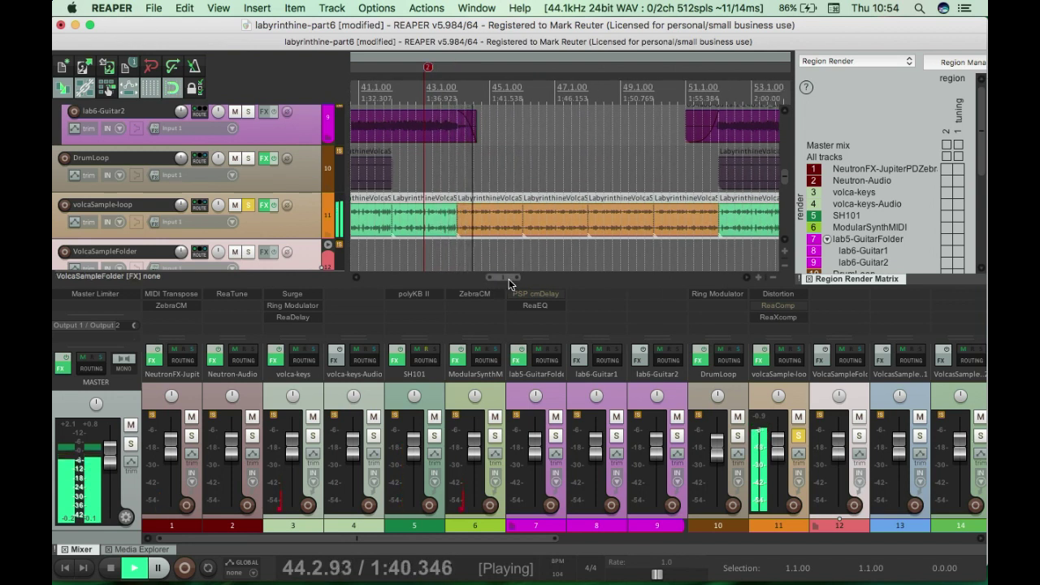
pyautogui.press('space')
# - Remove the solo from volcaSample-loop and play the full mix from measure 28
pyautogui.moveTo(506, 283); pyautogui.dragTo(424, 279)
pyautogui.hscroll(3, 472, 264)
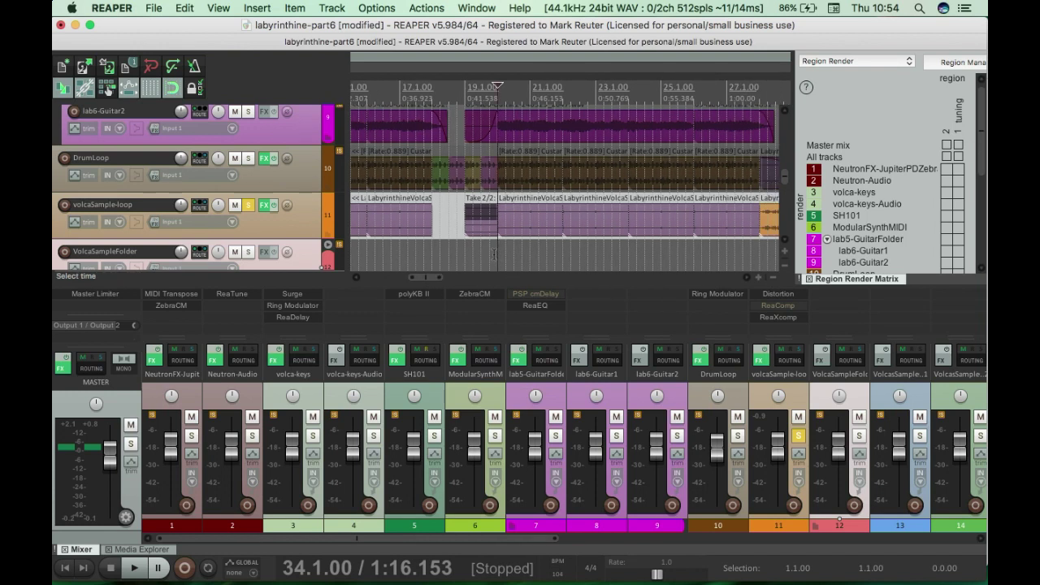
pyautogui.hscroll(6, 422, 283)
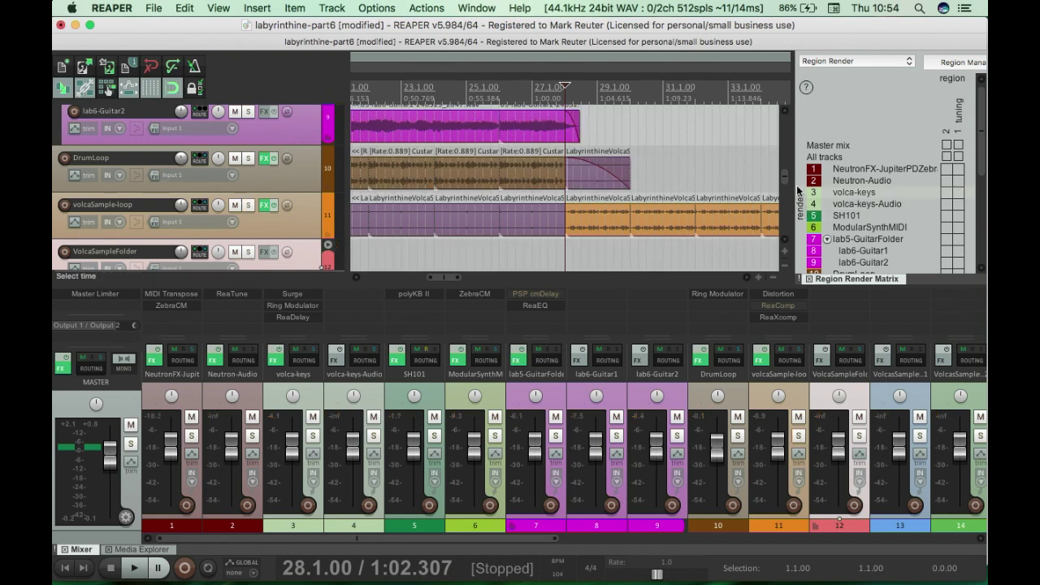
pyautogui.press('space')
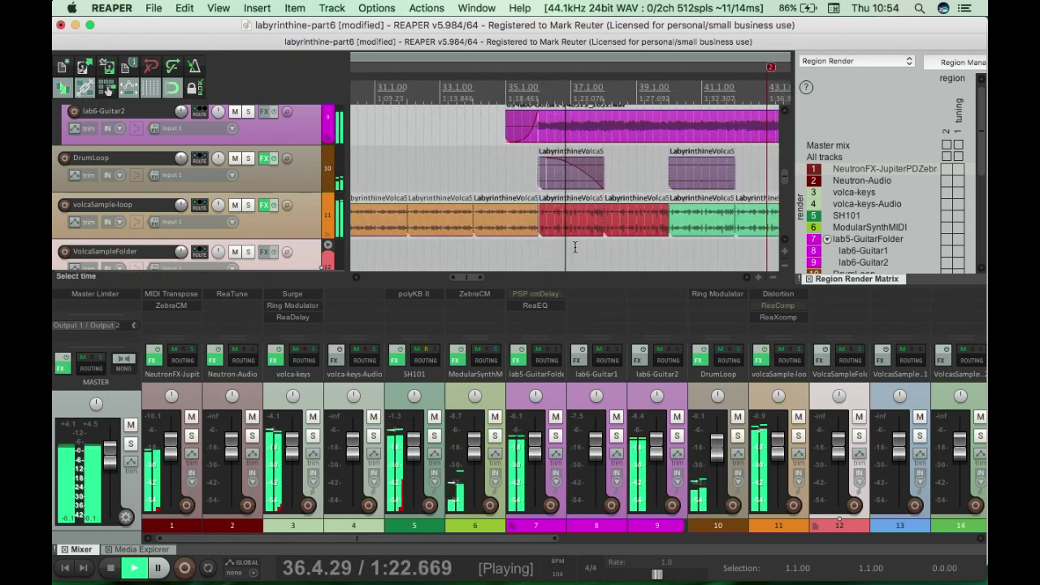
pyautogui.press('space')
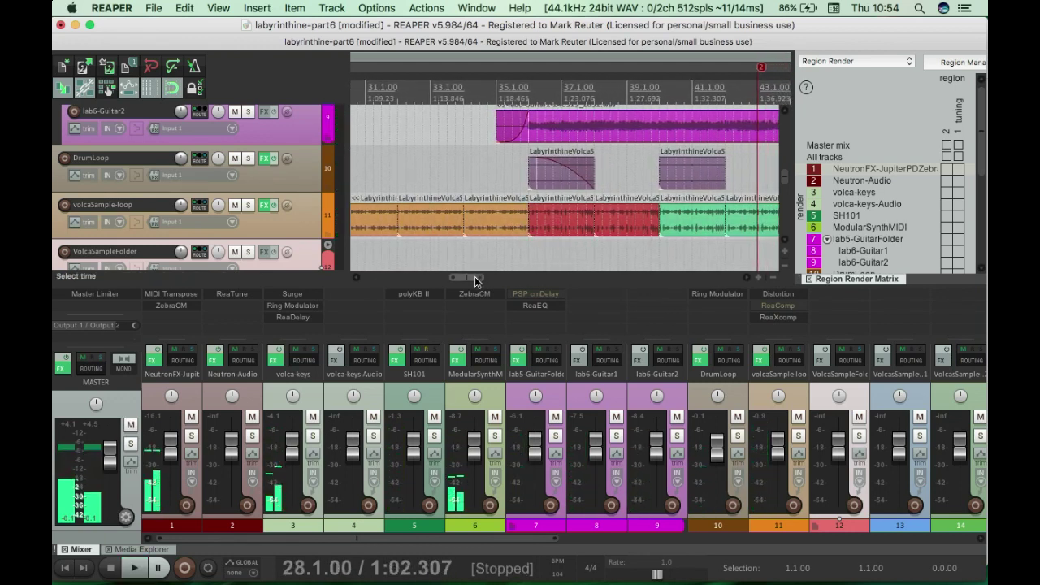
# - Review the arrangement from its start, then solo volcaSample-loop and briefly audition it from measure 28
pyautogui.moveTo(468, 282); pyautogui.dragTo(355, 290)
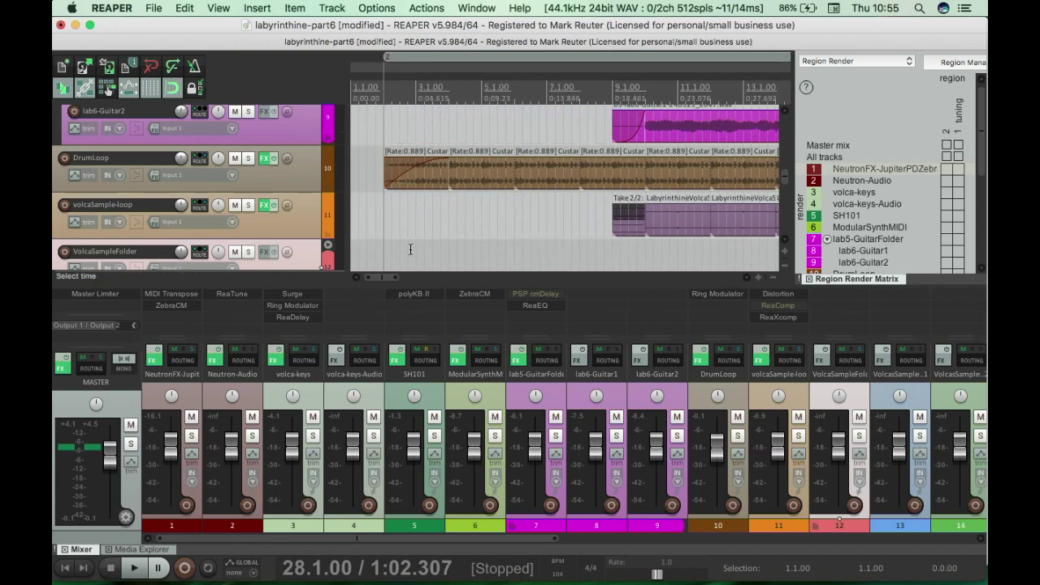
pyautogui.moveTo(386, 277); pyautogui.dragTo(394, 280)
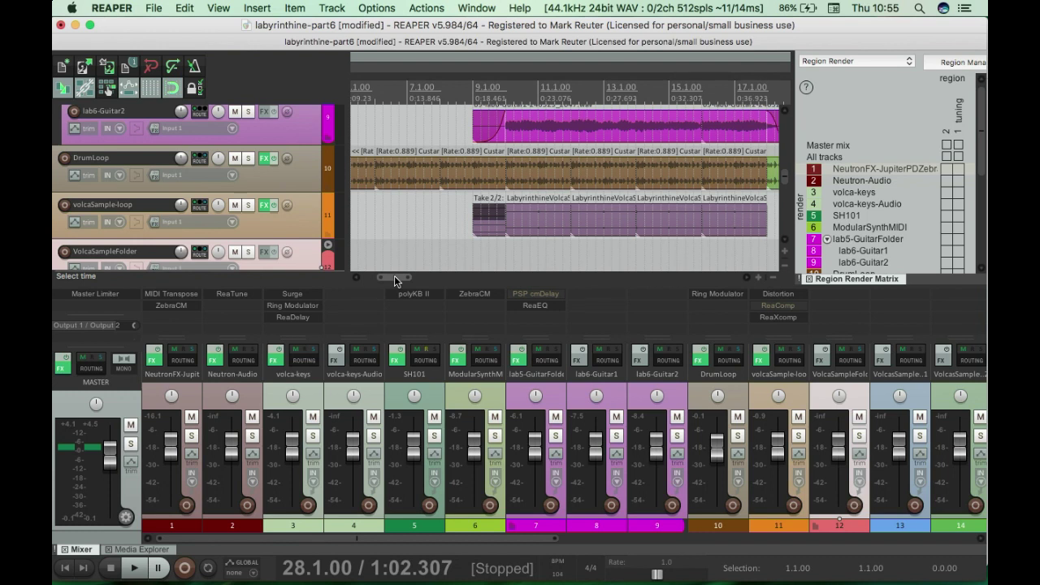
pyautogui.click(508, 251)
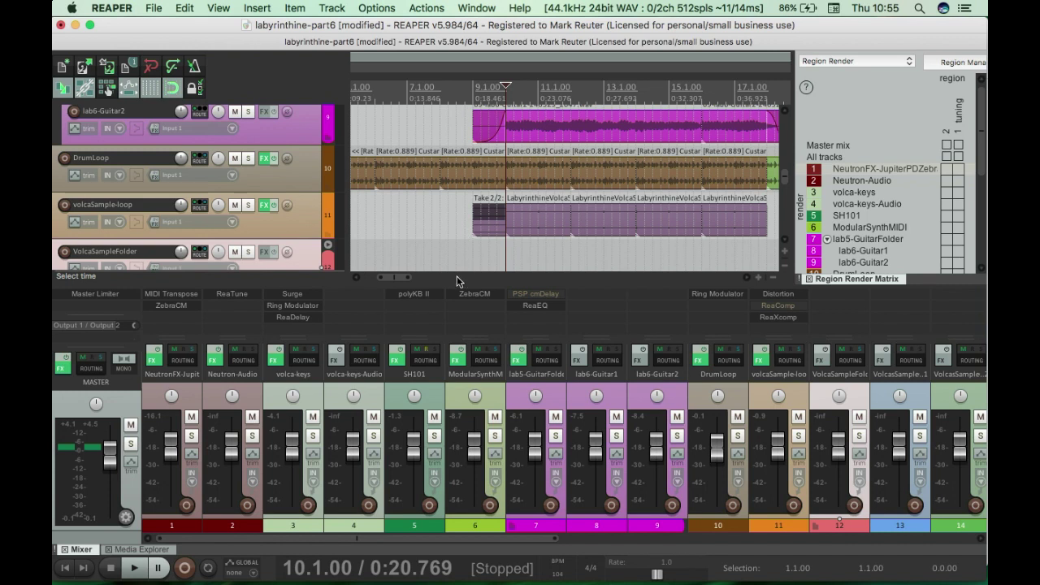
pyautogui.hscroll(10, 457, 281)
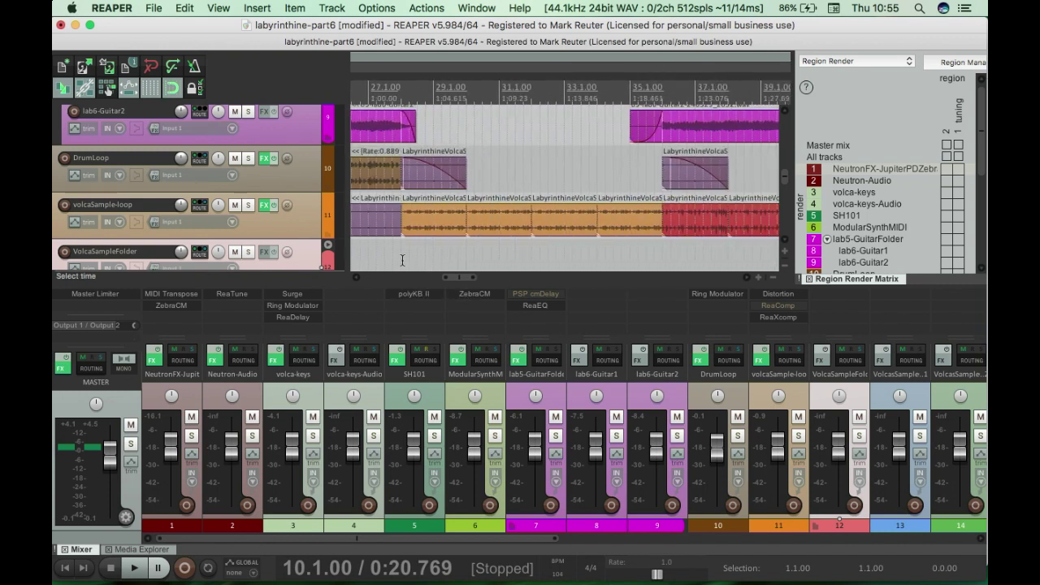
pyautogui.click(402, 260)
pyautogui.click(252, 204)
pyautogui.press('space')
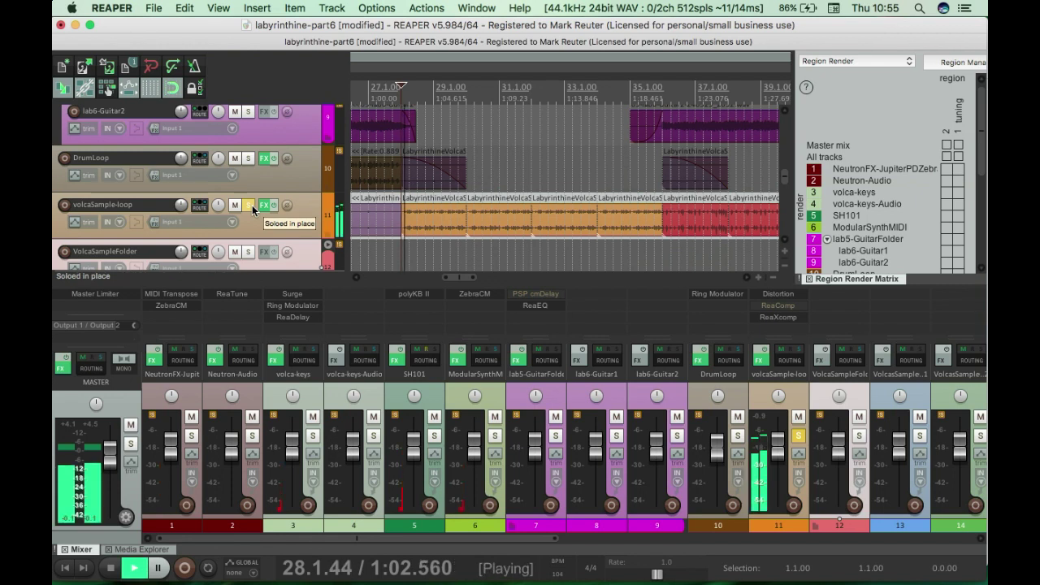
pyautogui.press('space')
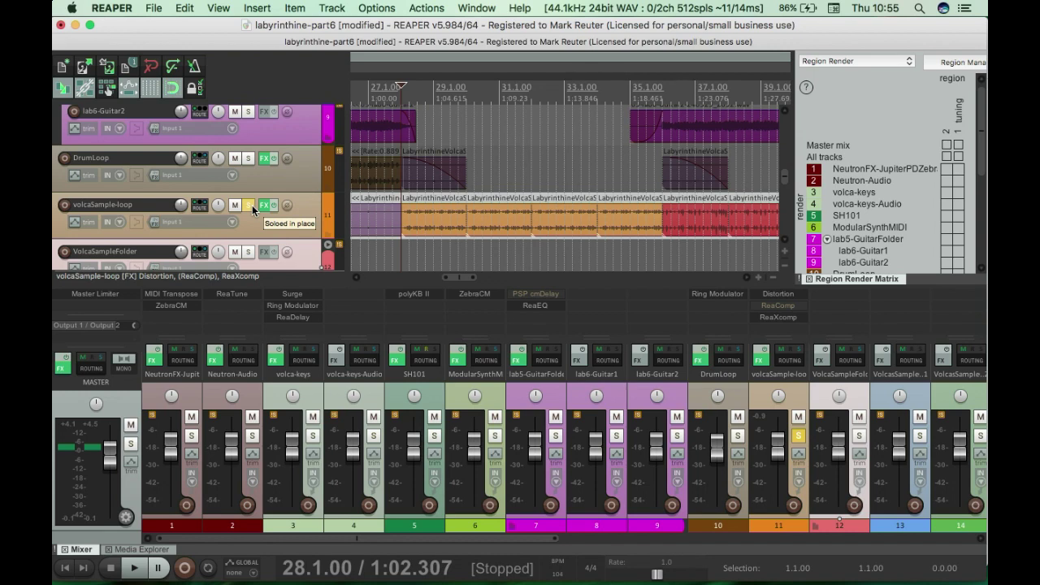
# - Open the recent project LabyrinthineVolcaDrumLoops.RPP, saving labyrinthine-part6.RPP before it closes
pyautogui.click(152, 10)
pyautogui.moveTo(195, 109)
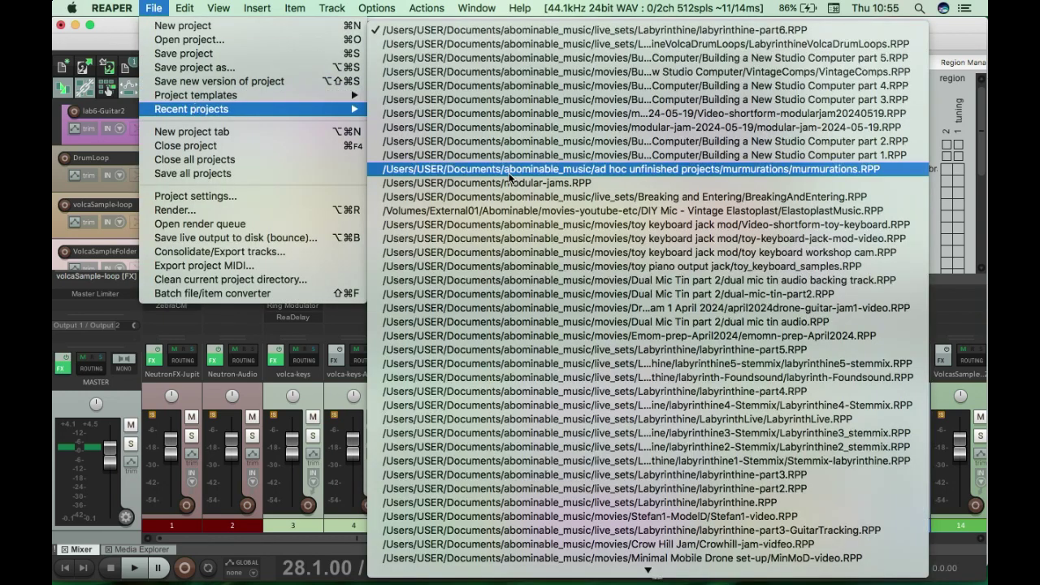
pyautogui.press('Up')
pyautogui.press('Up')
pyautogui.press('Up')
pyautogui.press('Up')
pyautogui.press('Up')
pyautogui.press('Up')
pyautogui.press('Up')
pyautogui.press('Up')
pyautogui.press('Up')
pyautogui.press('Return')
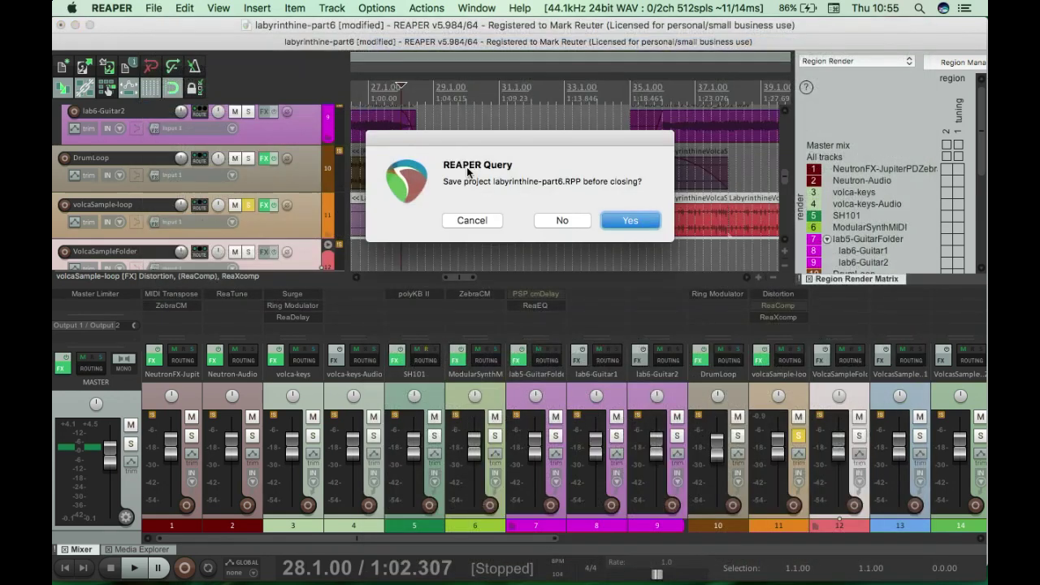
pyautogui.click(621, 220)
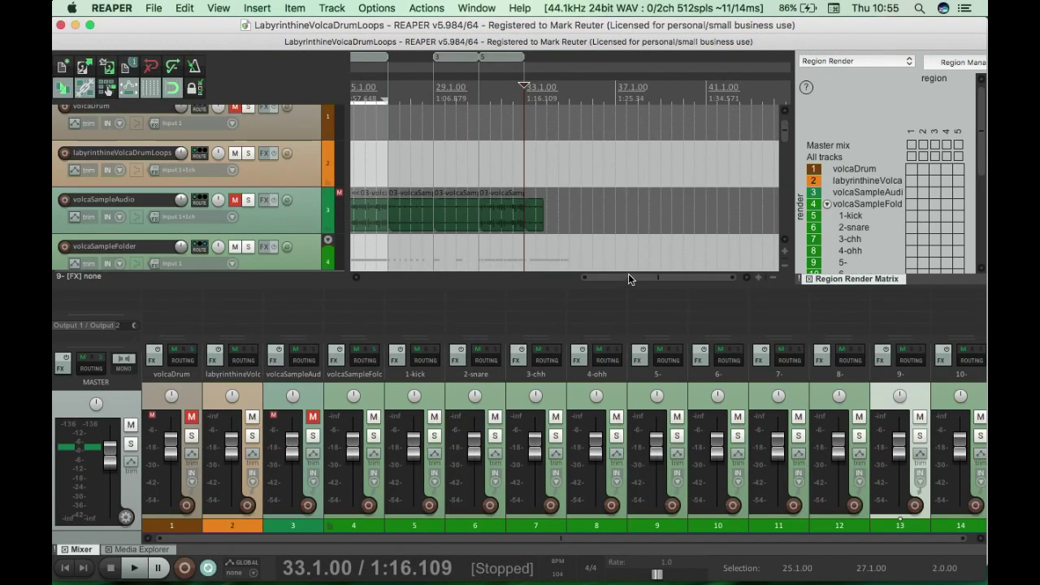
# - Examine the MIDI items on the 9- and 10- tracks between measures 23 and 35
pyautogui.moveTo(781, 137); pyautogui.dragTo(798, 226)
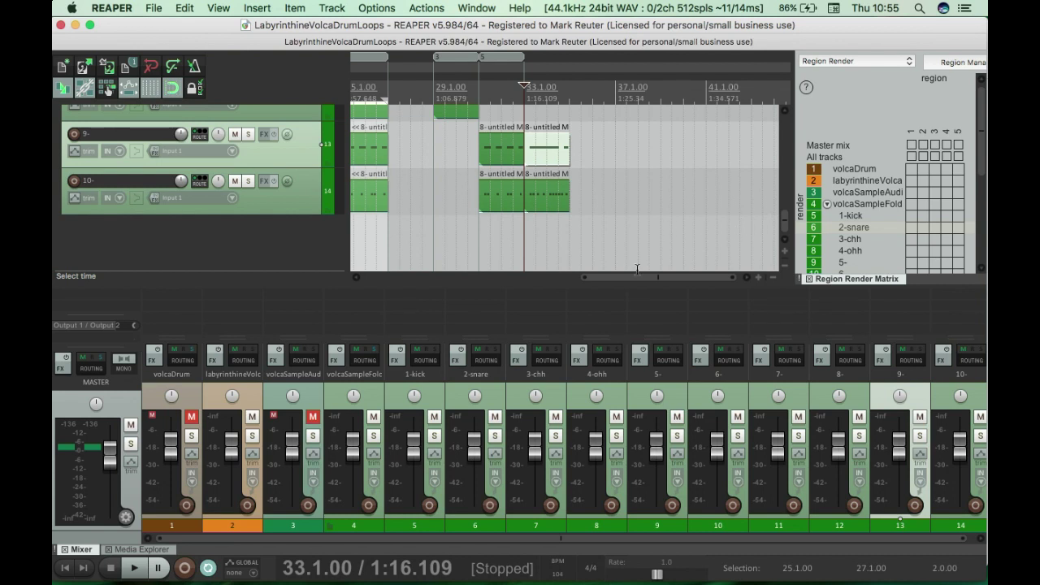
pyautogui.moveTo(634, 277); pyautogui.dragTo(582, 279)
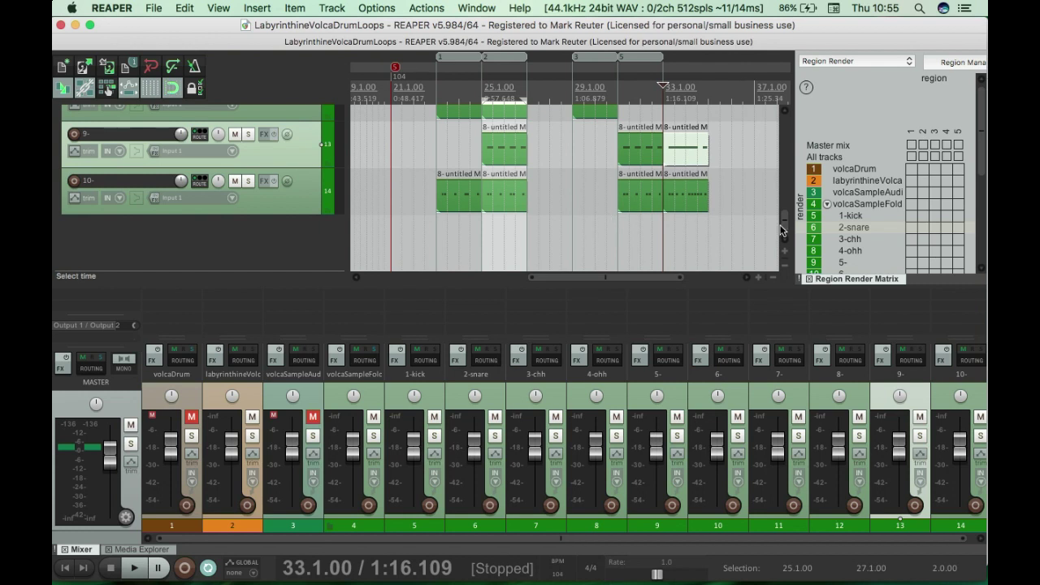
pyautogui.moveTo(784, 224)
pyautogui.mouseDown()
pyautogui.moveTo(789, 165)
pyautogui.moveTo(790, 224)
pyautogui.mouseUp()
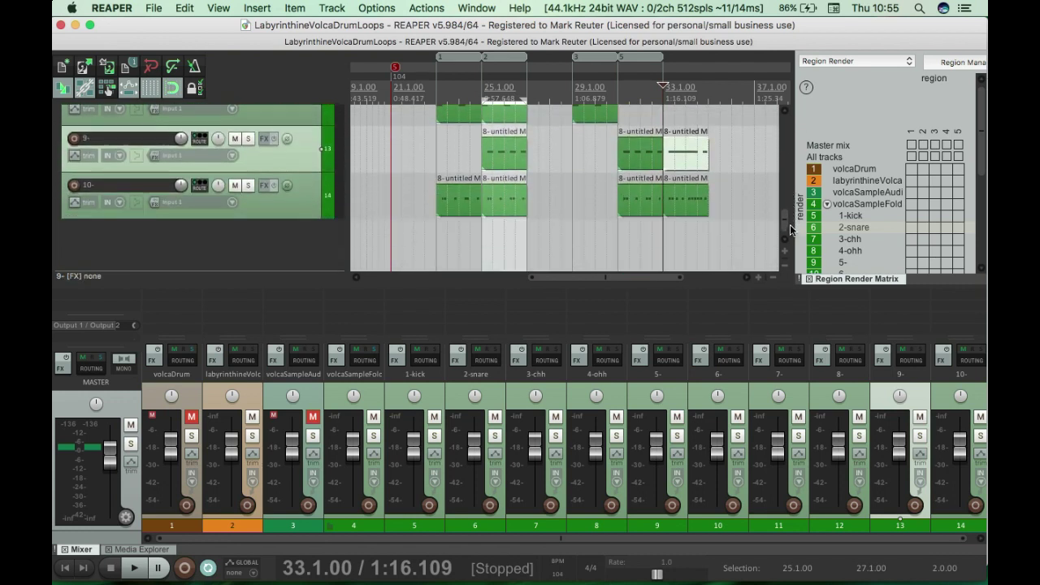
pyautogui.moveTo(597, 278); pyautogui.dragTo(617, 280)
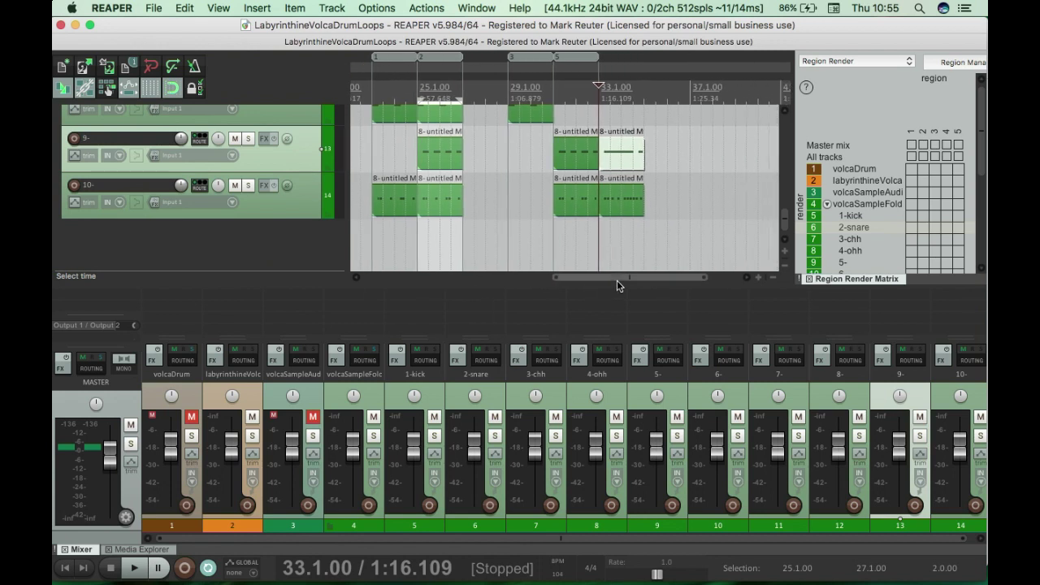